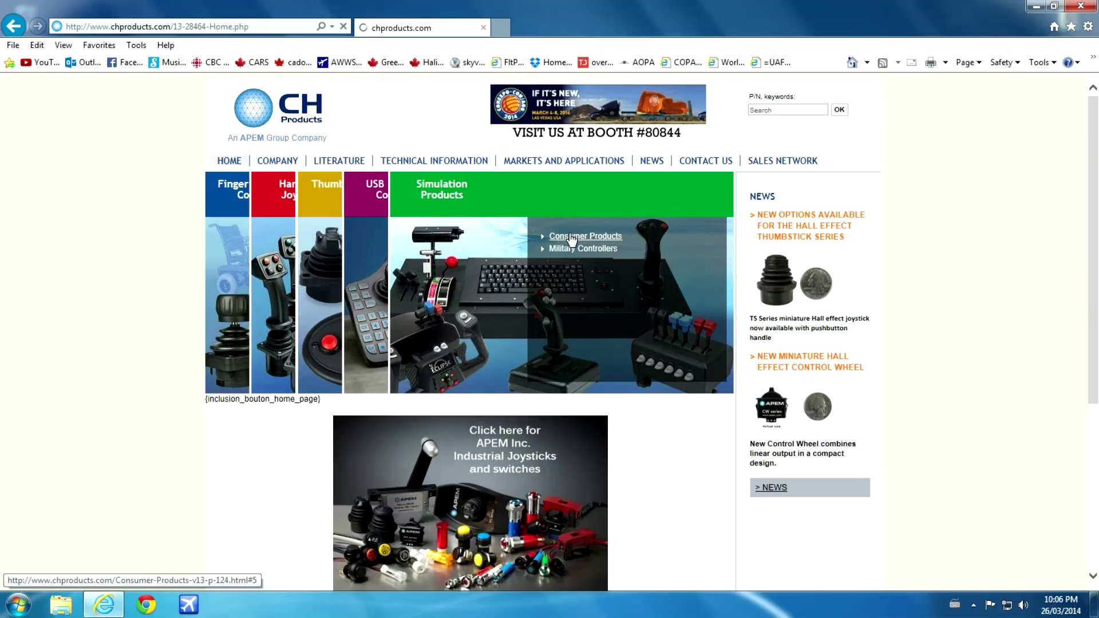
# Step: Open the Consumer Products listing from the Simulation Products menu on chproducts.com
pyautogui.click(572, 237)
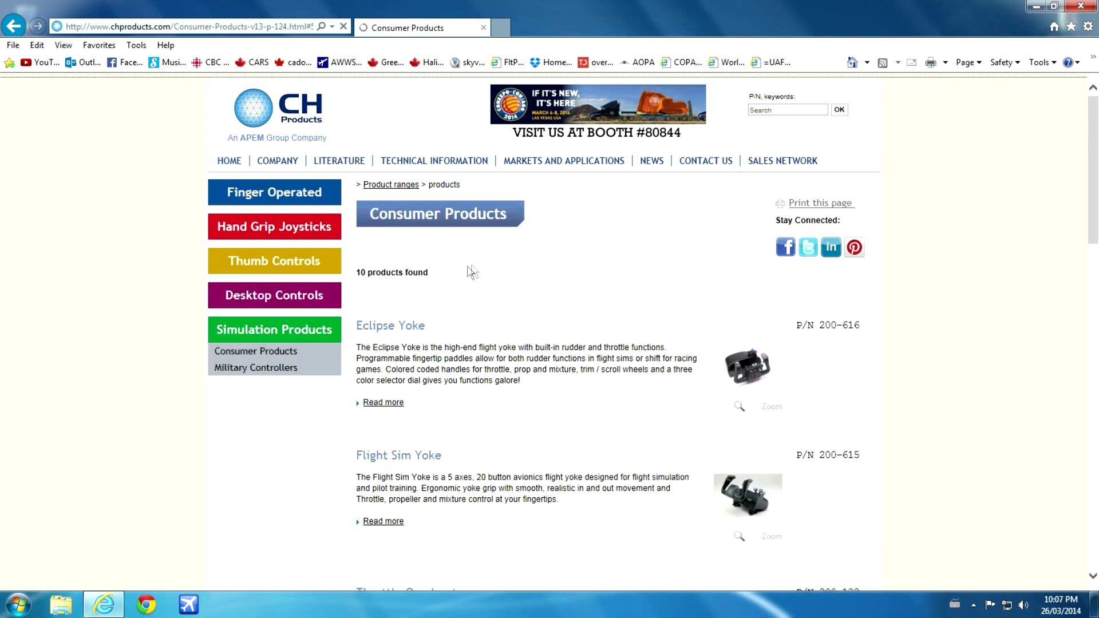
# Step: Open the Throttle Quadrant product page and bring up the control_manager-v4.55a.exe download prompt
pyautogui.scroll(-3, 446, 315)
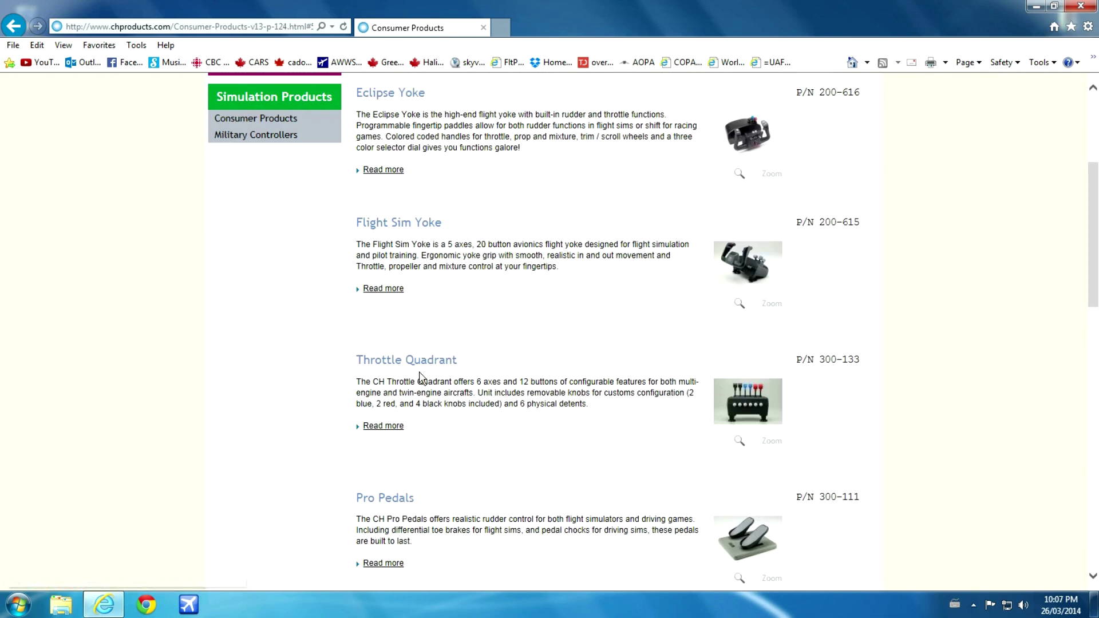
pyautogui.click(421, 361)
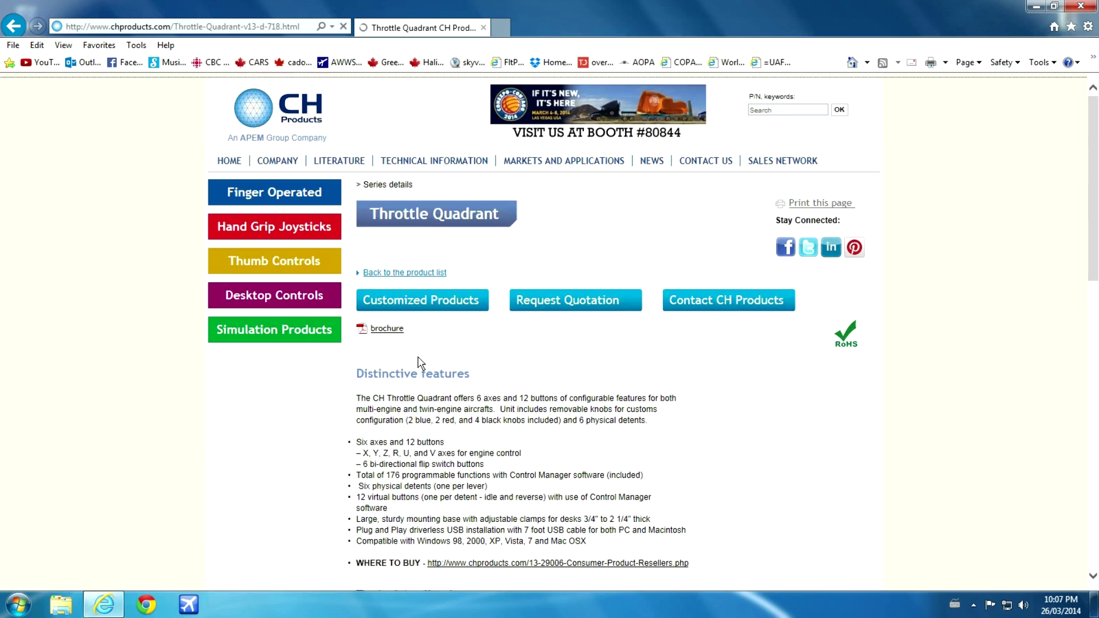
pyautogui.scroll(-5, 469, 378)
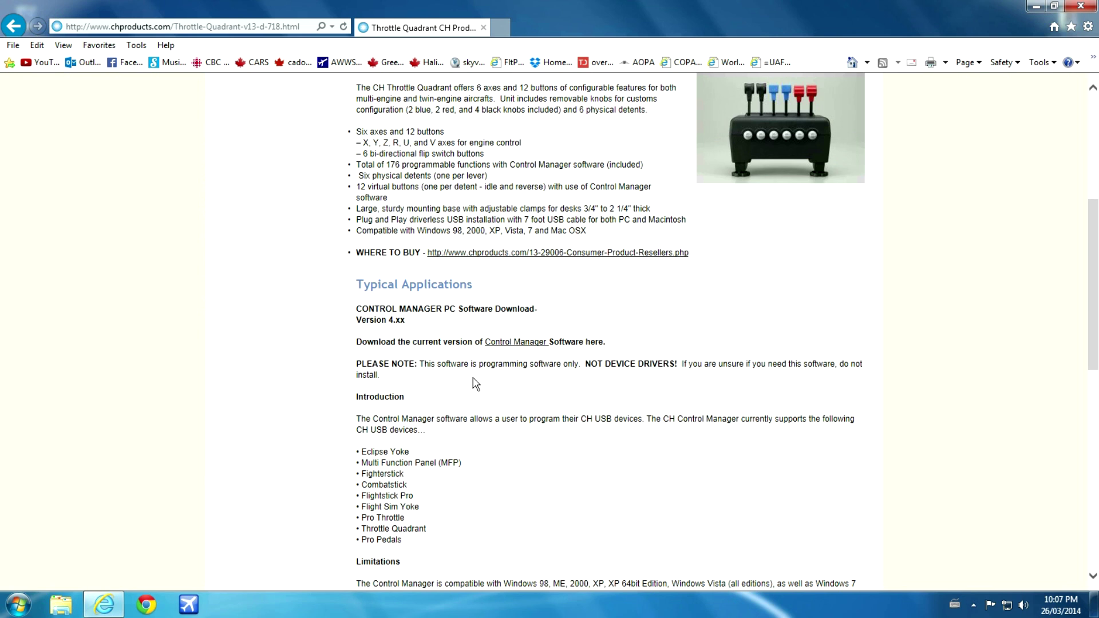
pyautogui.click(500, 343)
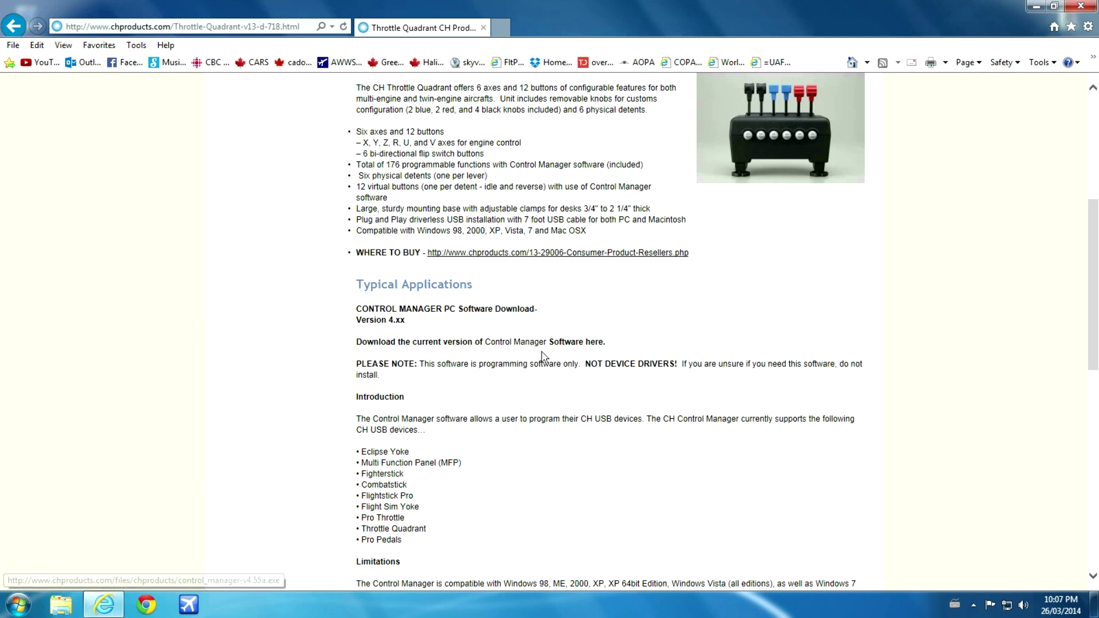
# Step: Save control_manager-v4.55a.exe to the Desktop, then close Internet Explorer
pyautogui.click(513, 346)
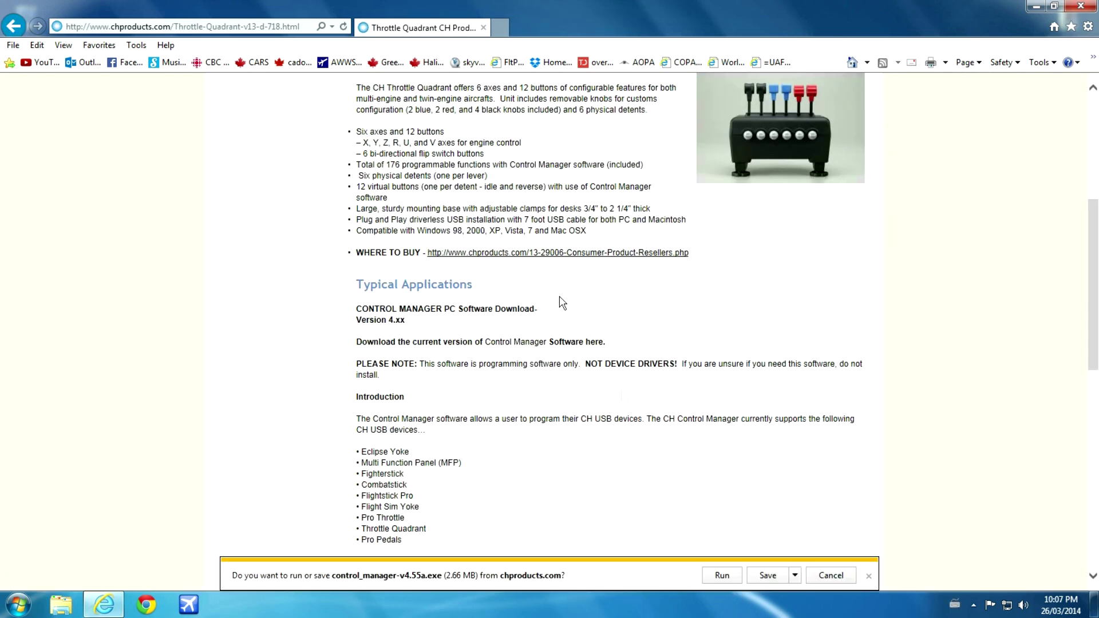
pyautogui.click(796, 576)
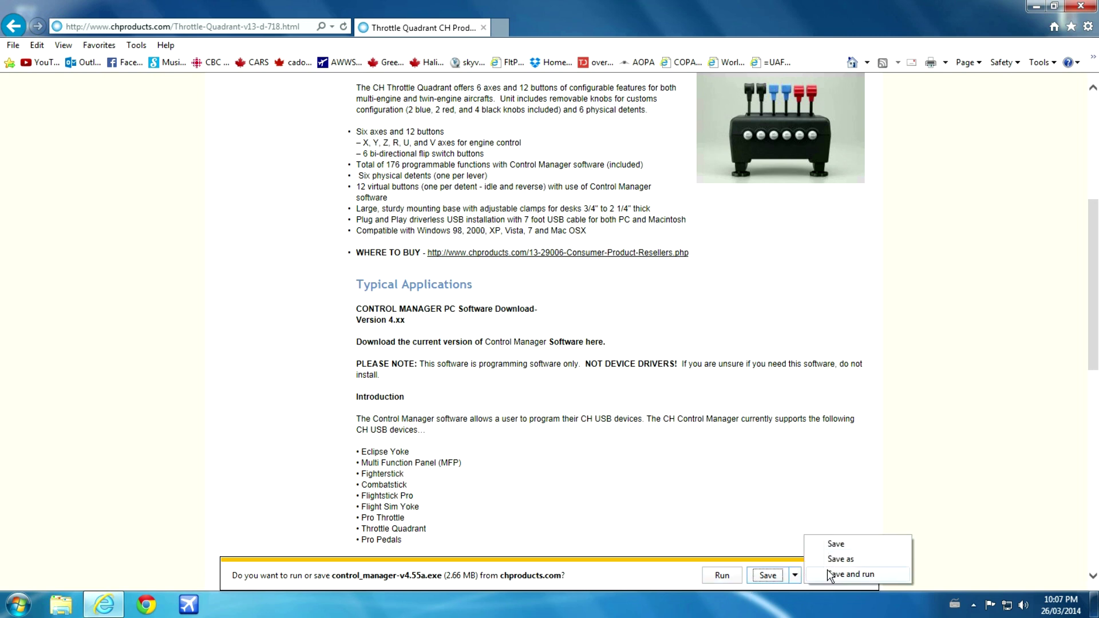
pyautogui.click(847, 561)
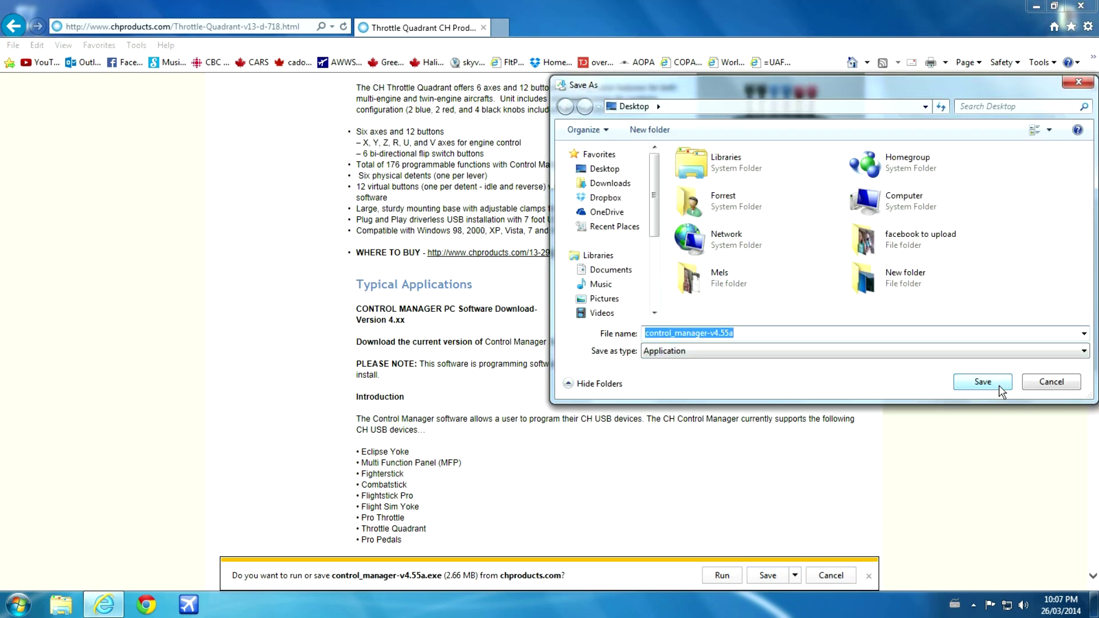
pyautogui.click(1000, 387)
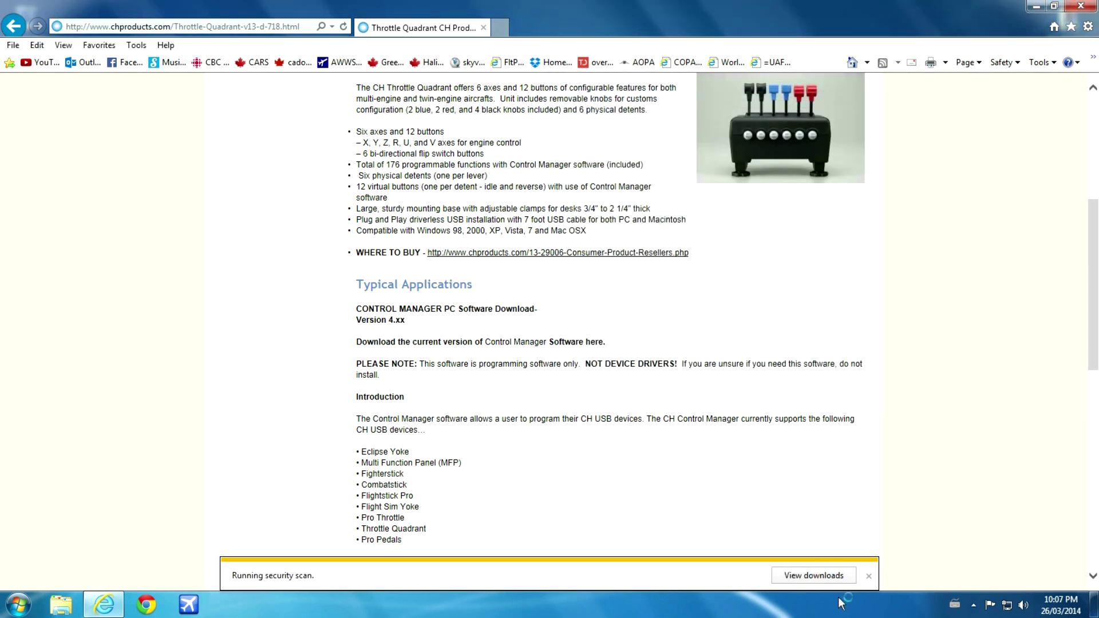
pyautogui.click(868, 578)
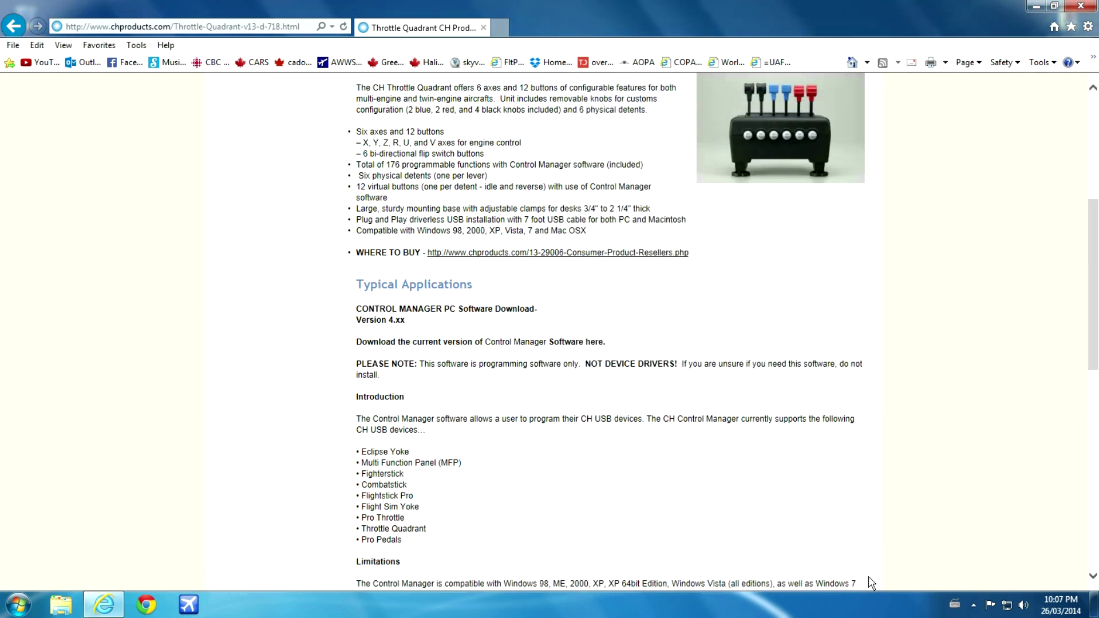
pyautogui.click(1080, 6)
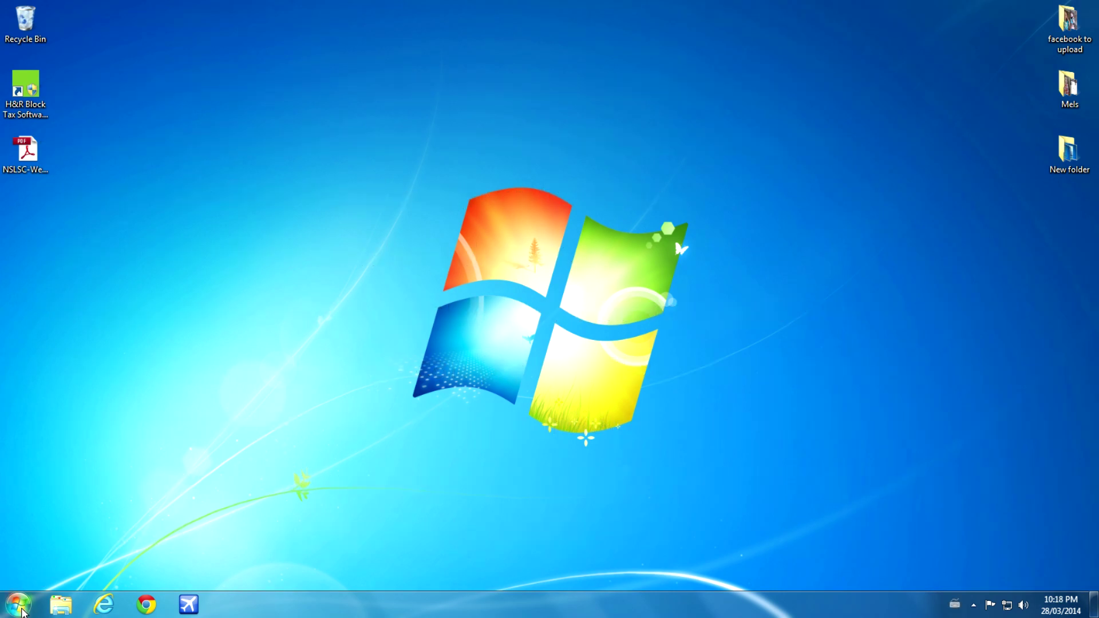
pyautogui.click(22, 610)
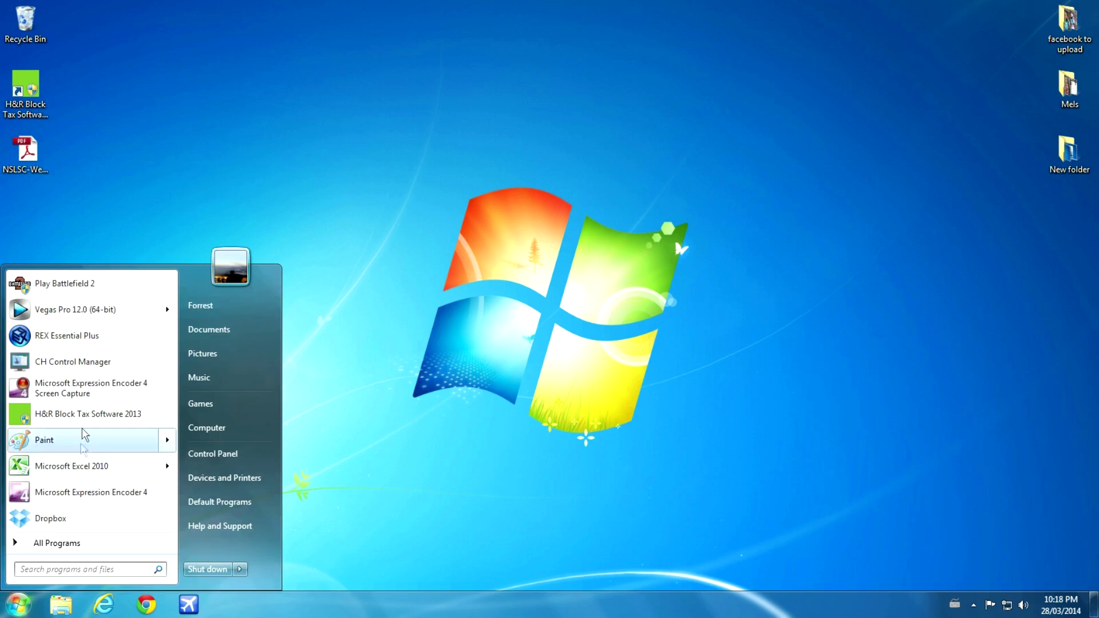
# Step: Launch CH Control Manager and open the test window for CH Throttle Quadrant USB
pyautogui.click(76, 361)
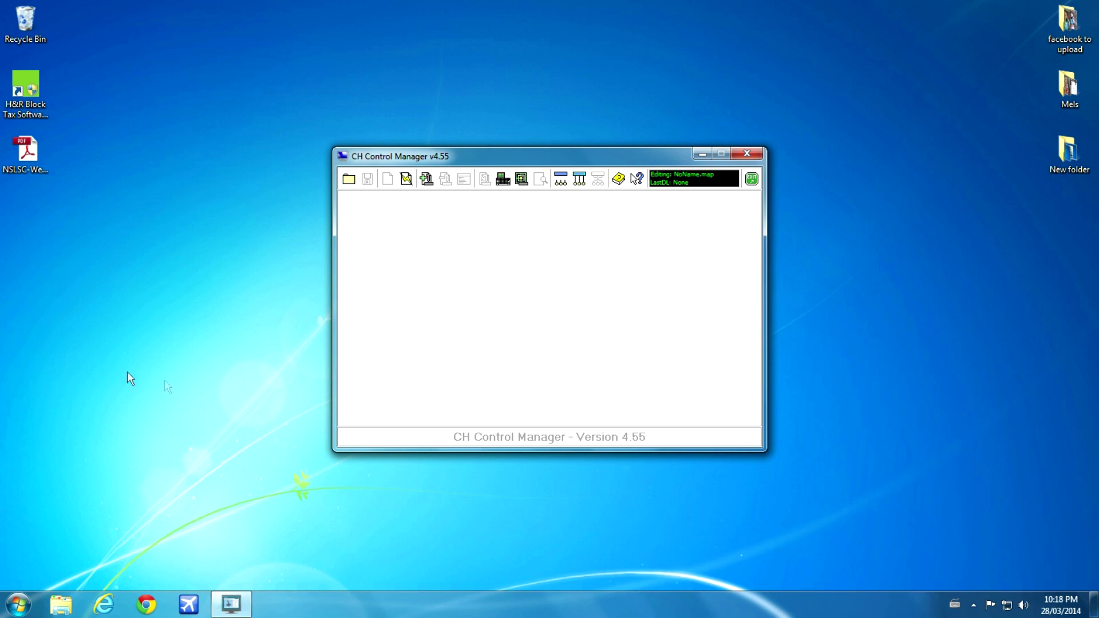
pyautogui.click(523, 181)
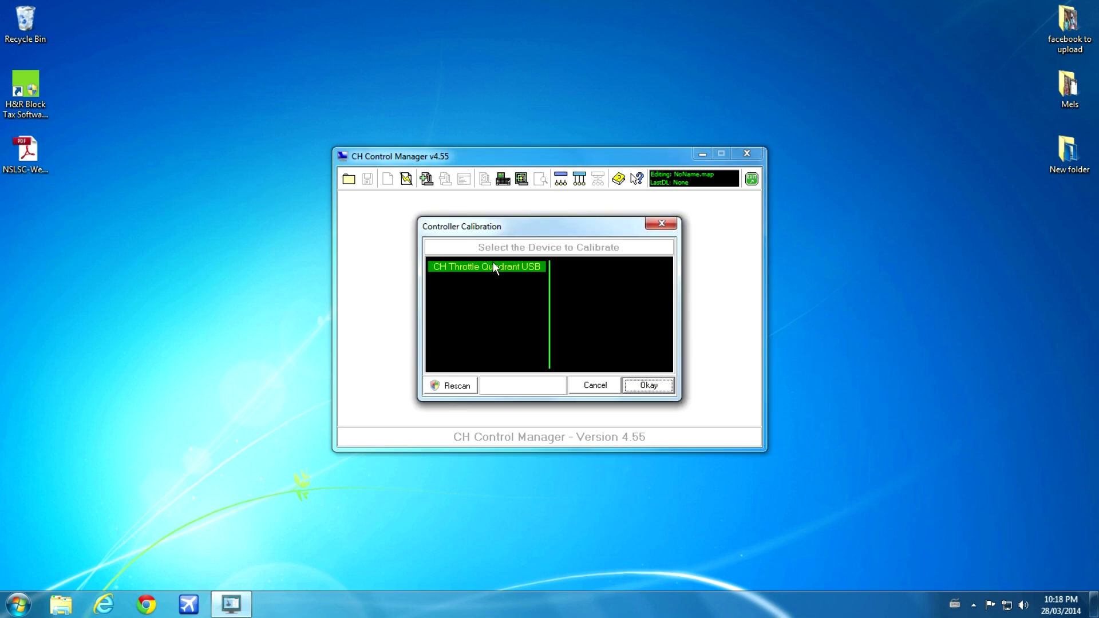
pyautogui.click(645, 387)
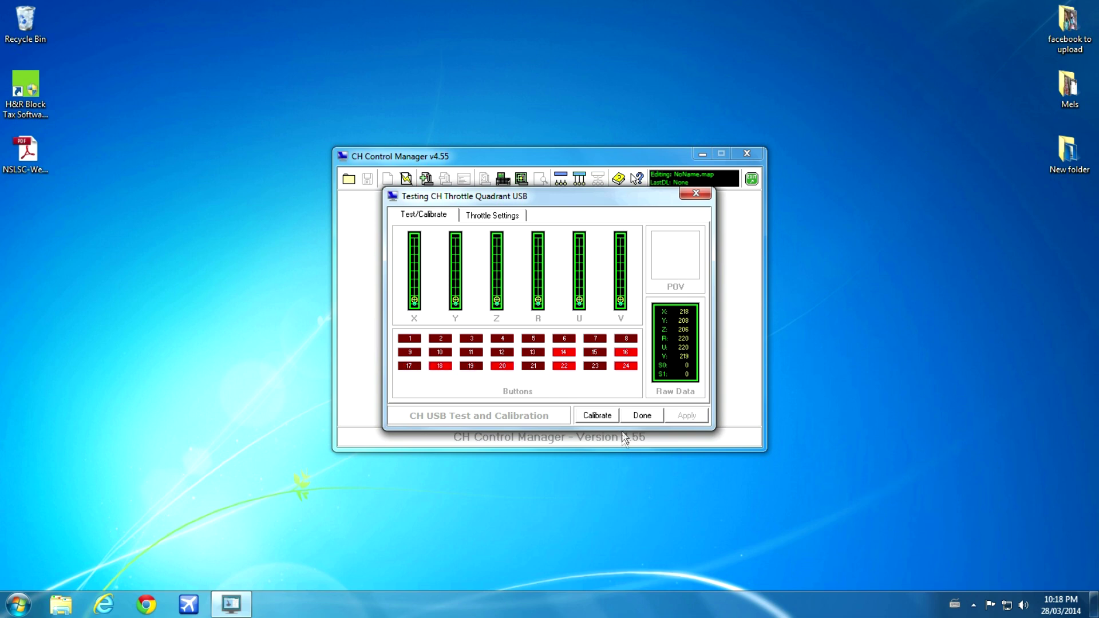
# Step: Start the Throttle Quadrant calibration and record all six levers pulled fully back
pyautogui.click(598, 417)
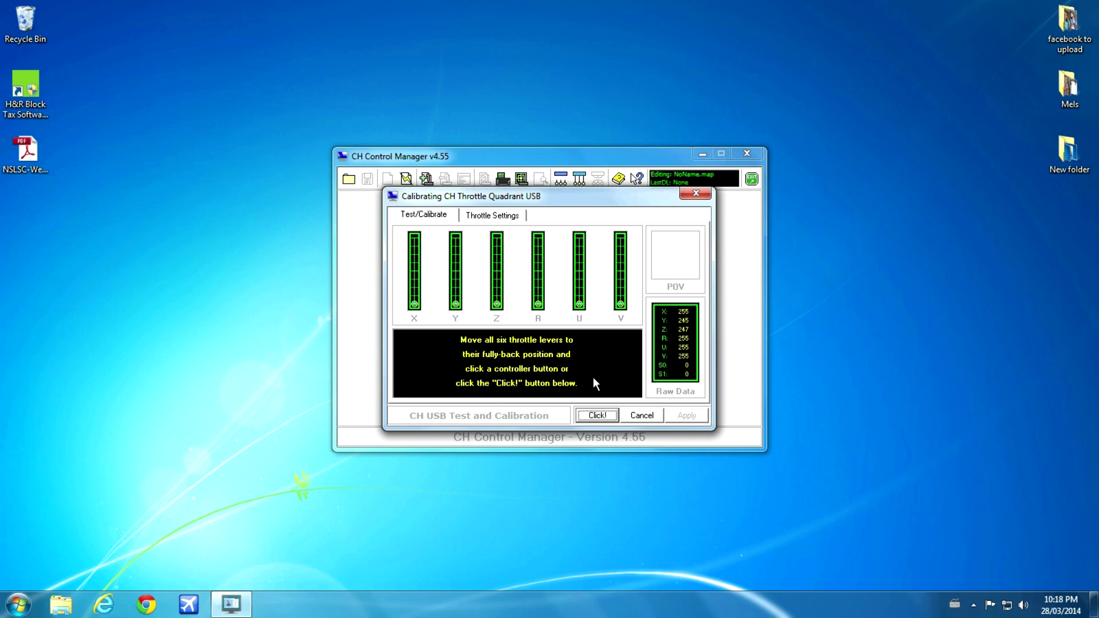
pyautogui.click(597, 416)
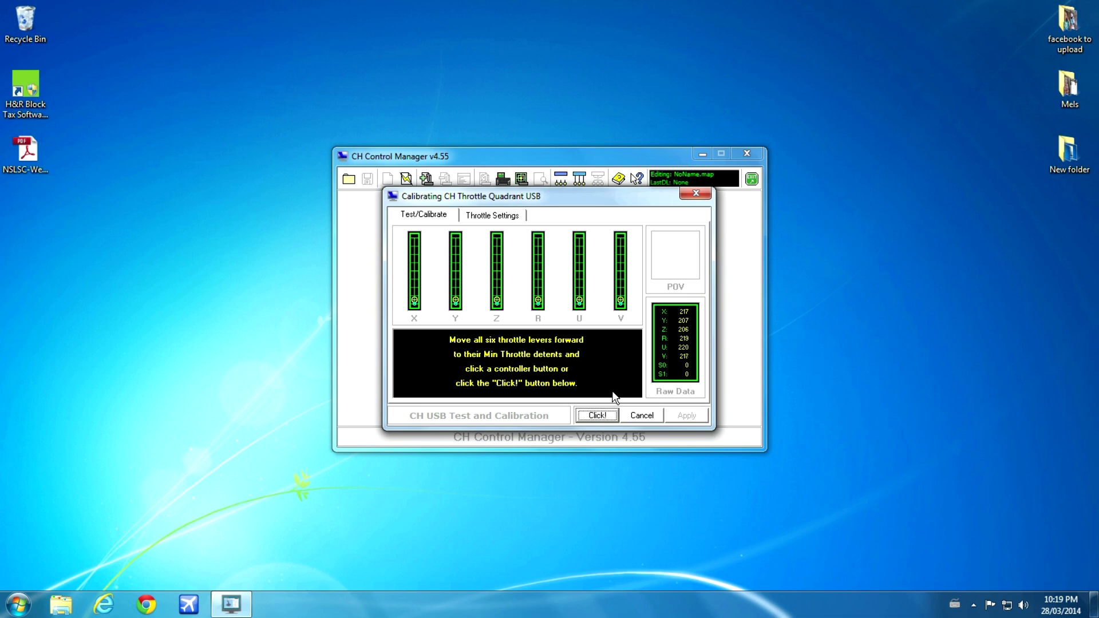
# Step: Record the Min Throttle detent and fully-forward lever positions, then return to the test view
pyautogui.click(597, 415)
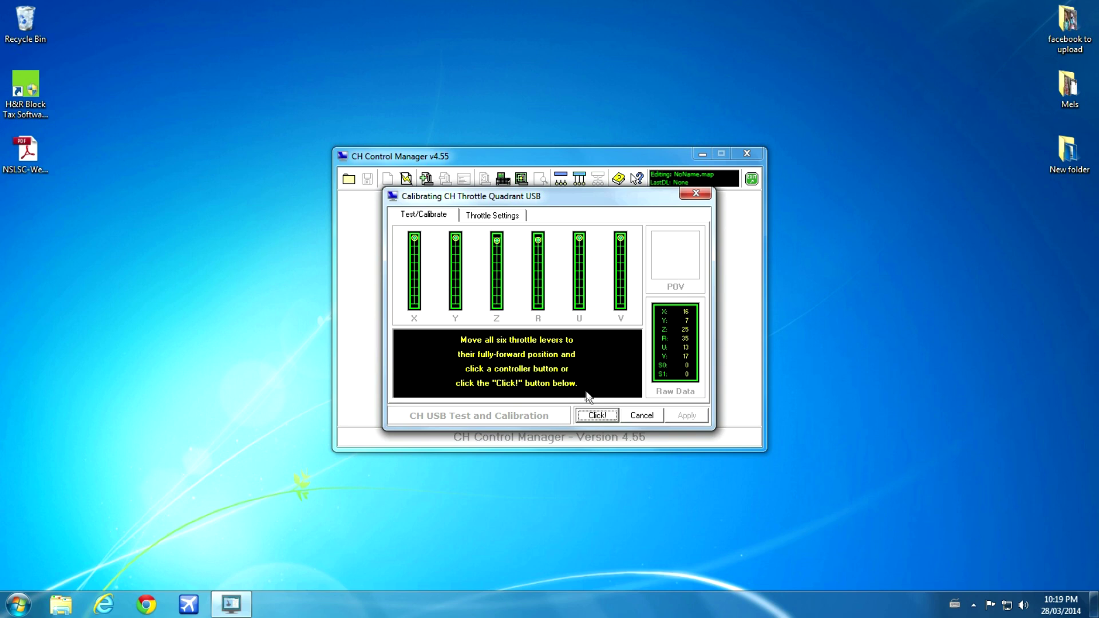
pyautogui.click(607, 418)
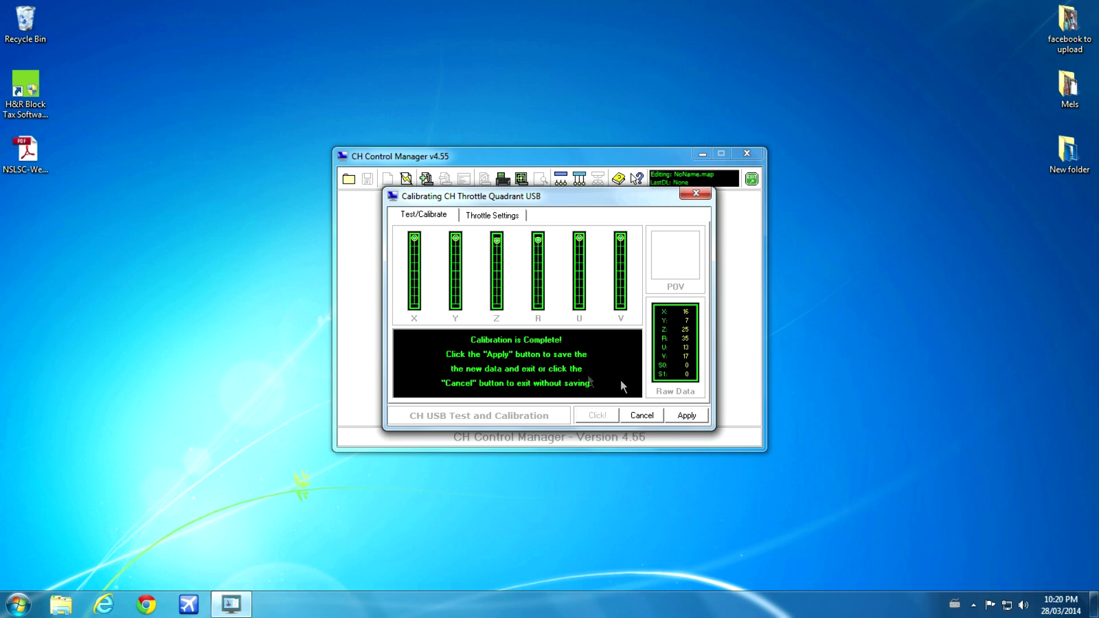
pyautogui.click(642, 419)
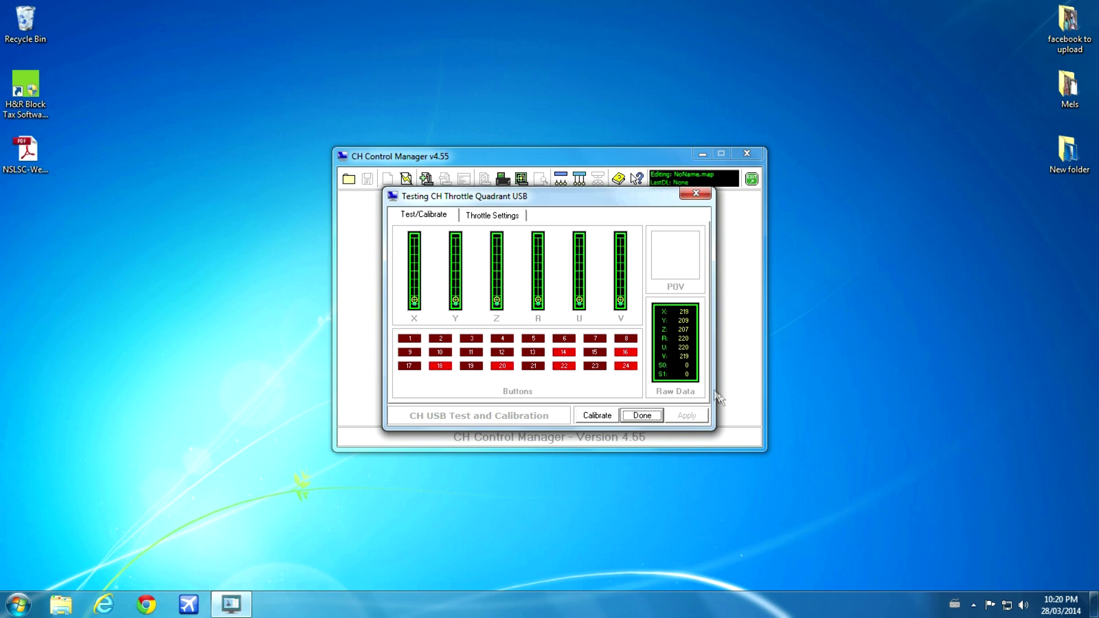
# Step: Close the Throttle Quadrant test window and exit CH Control Manager
pyautogui.click(642, 416)
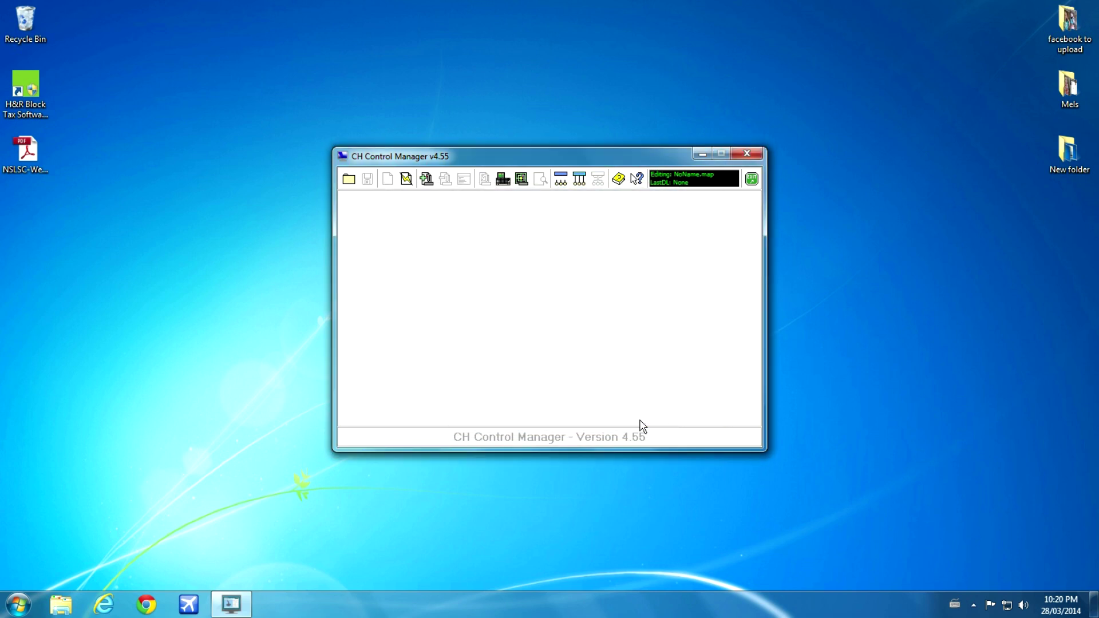
pyautogui.click(752, 179)
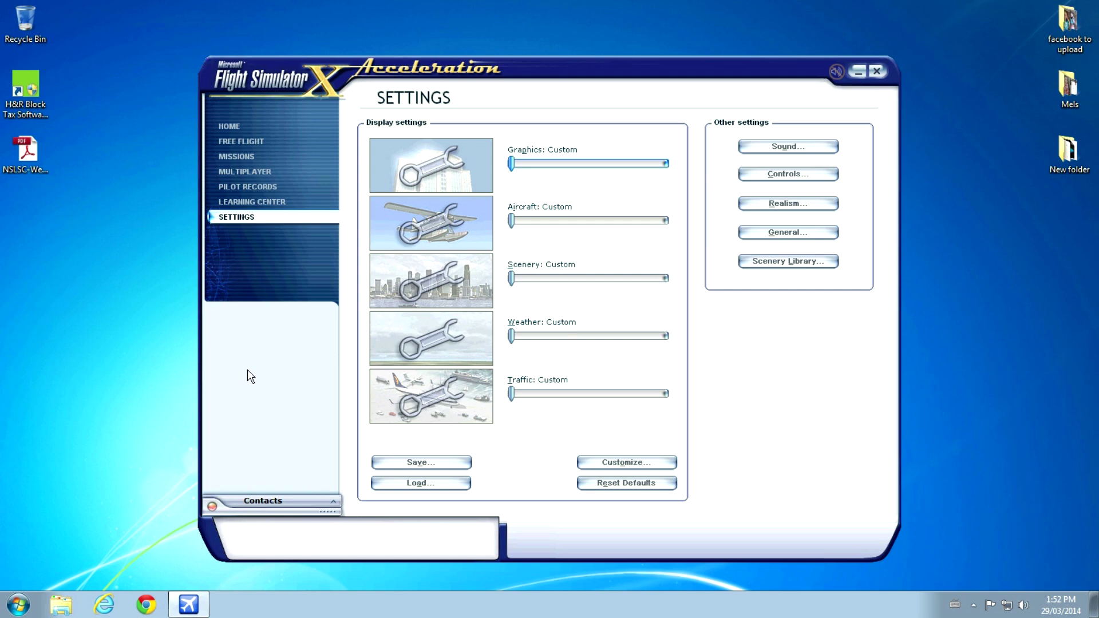
# Step: In FSX Controls, select CH Throttle Quadrant USB as the controller type on the Calibration tab
pyautogui.click(827, 176)
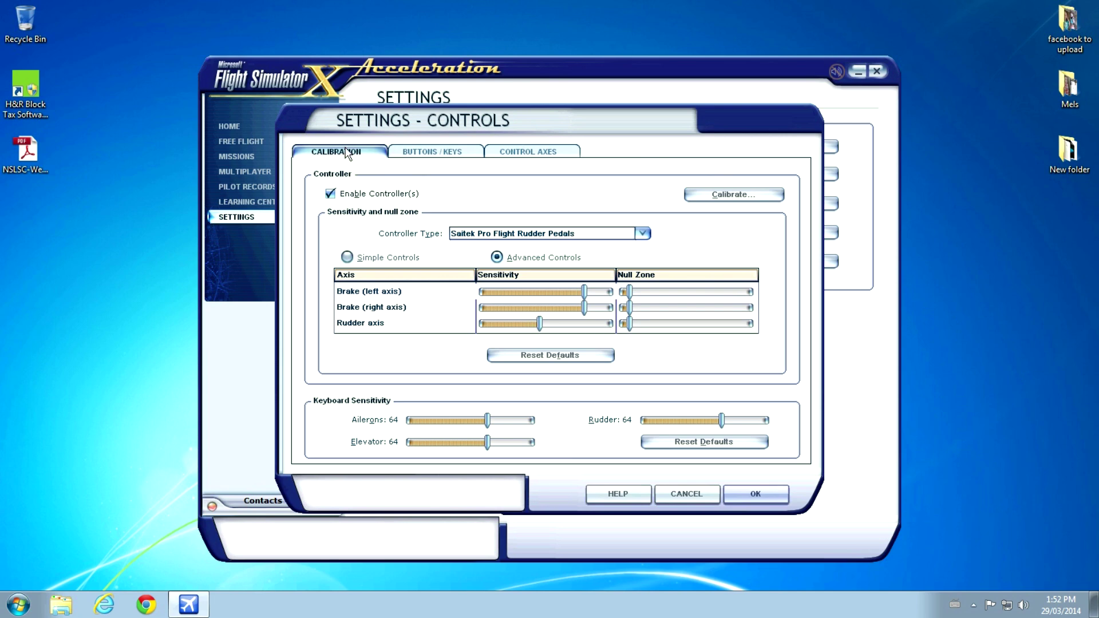
pyautogui.click(641, 233)
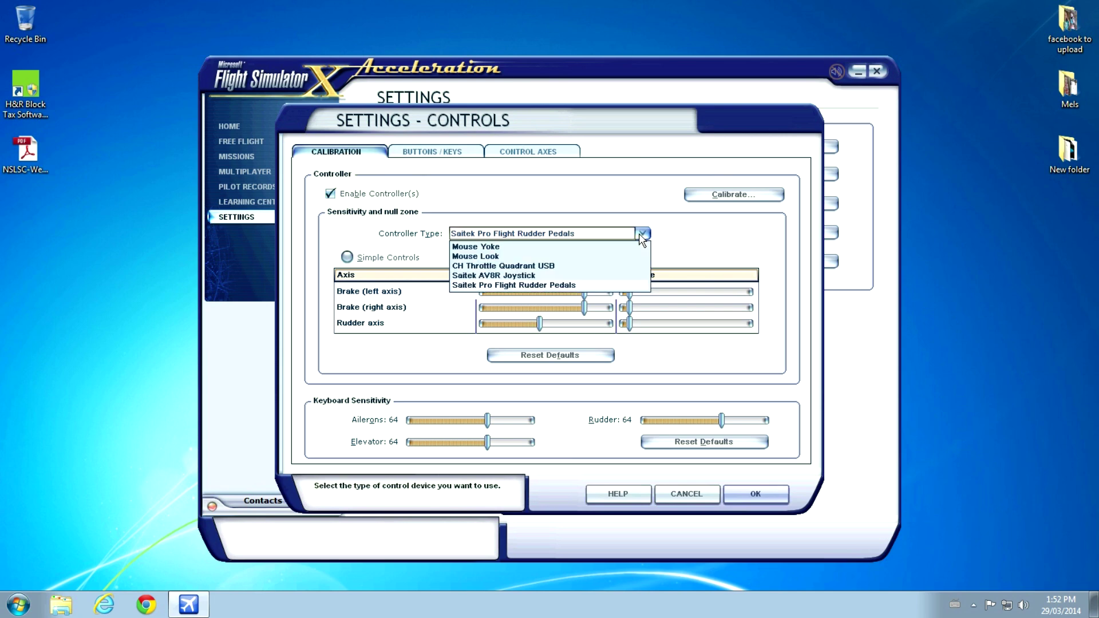
pyautogui.click(552, 266)
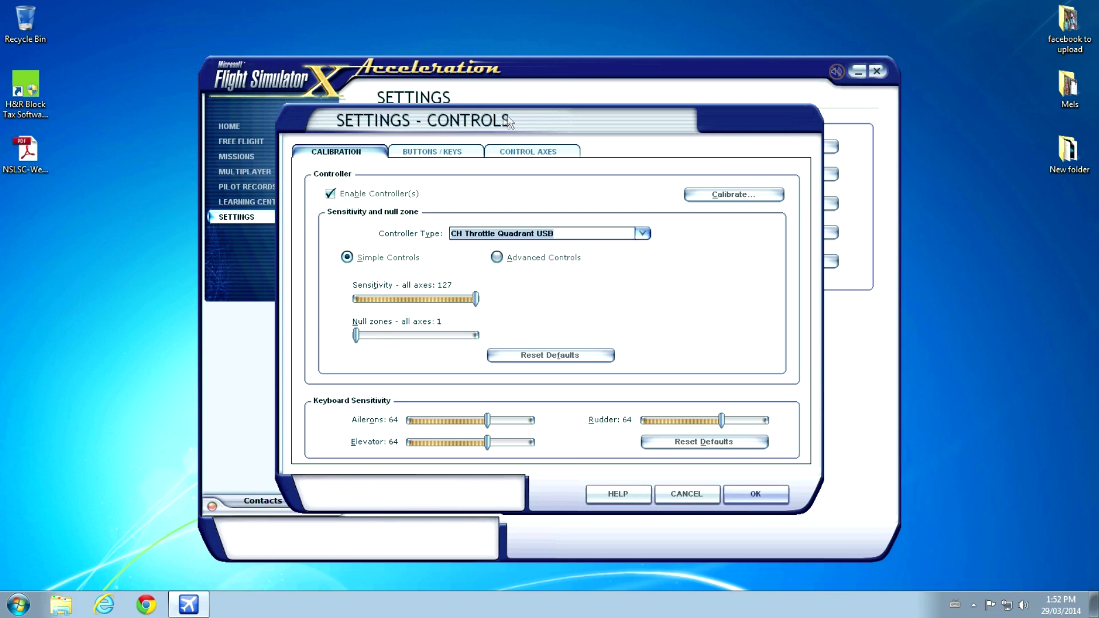
# Step: Display CH Throttle Quadrant USB's mixture, propeller and throttle axis mappings on the Control Axes tab
pyautogui.click(541, 153)
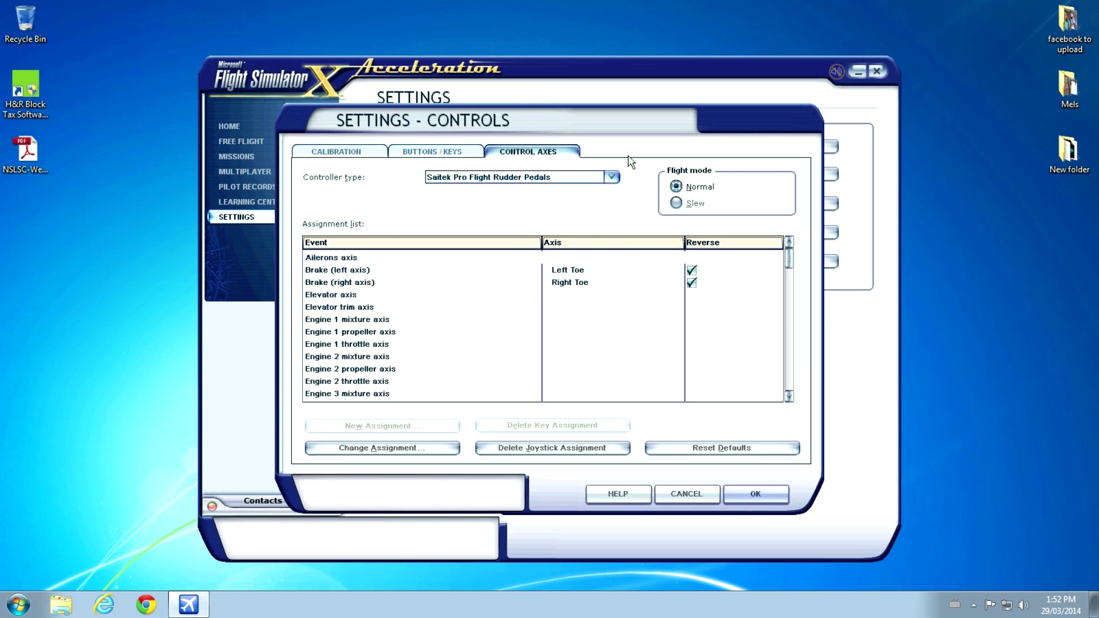
pyautogui.click(611, 177)
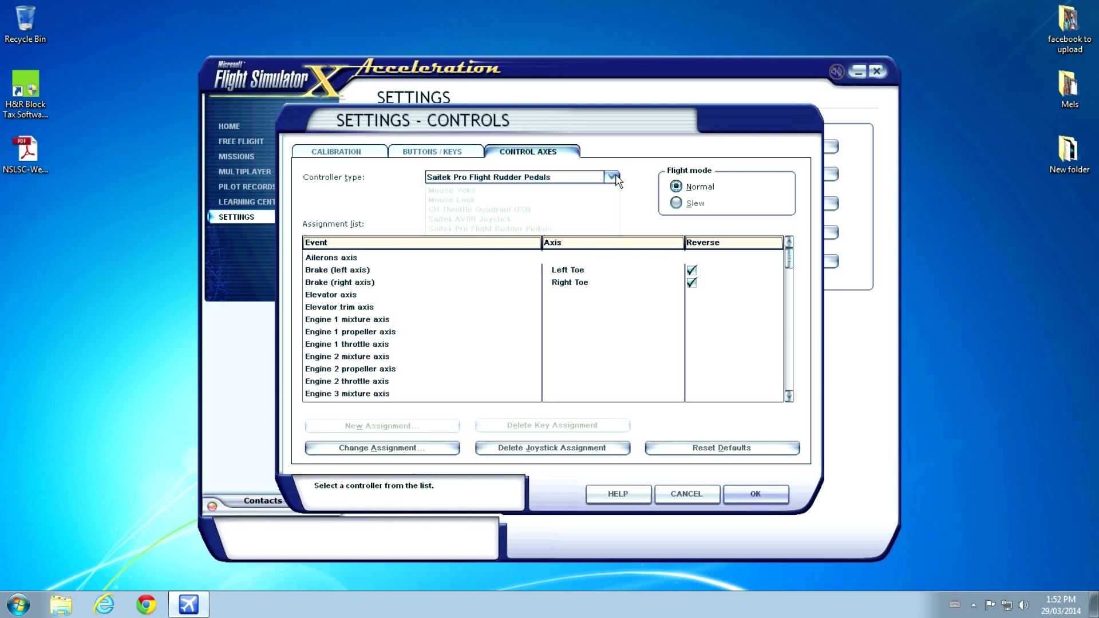
pyautogui.click(507, 210)
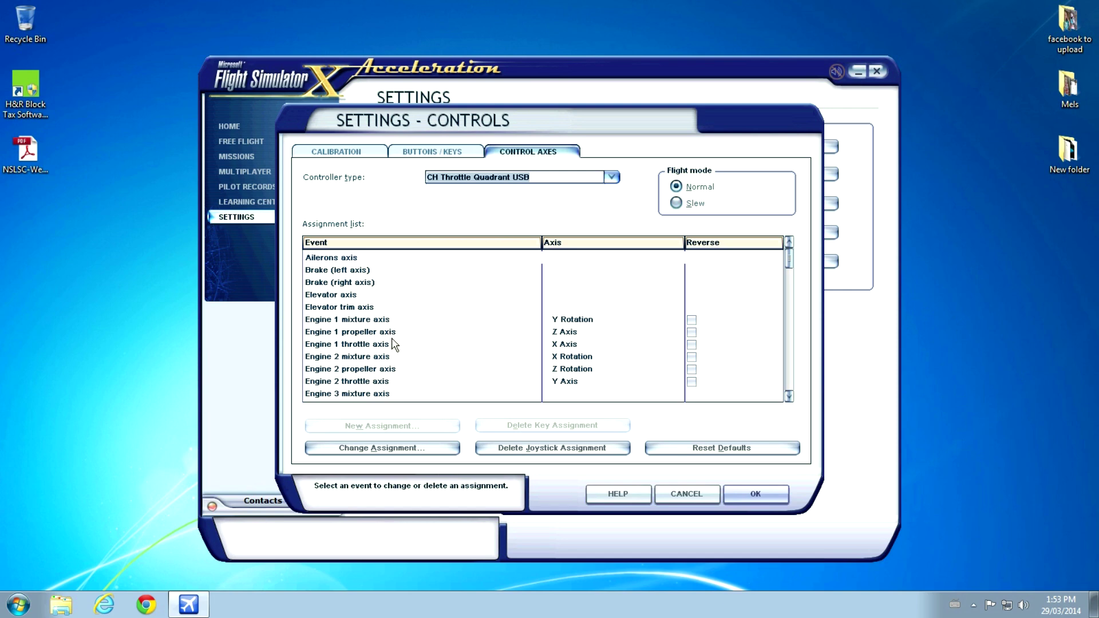
# Step: Switch to Buttons/Keys and scroll the event list down toward the Engine entries
pyautogui.click(441, 155)
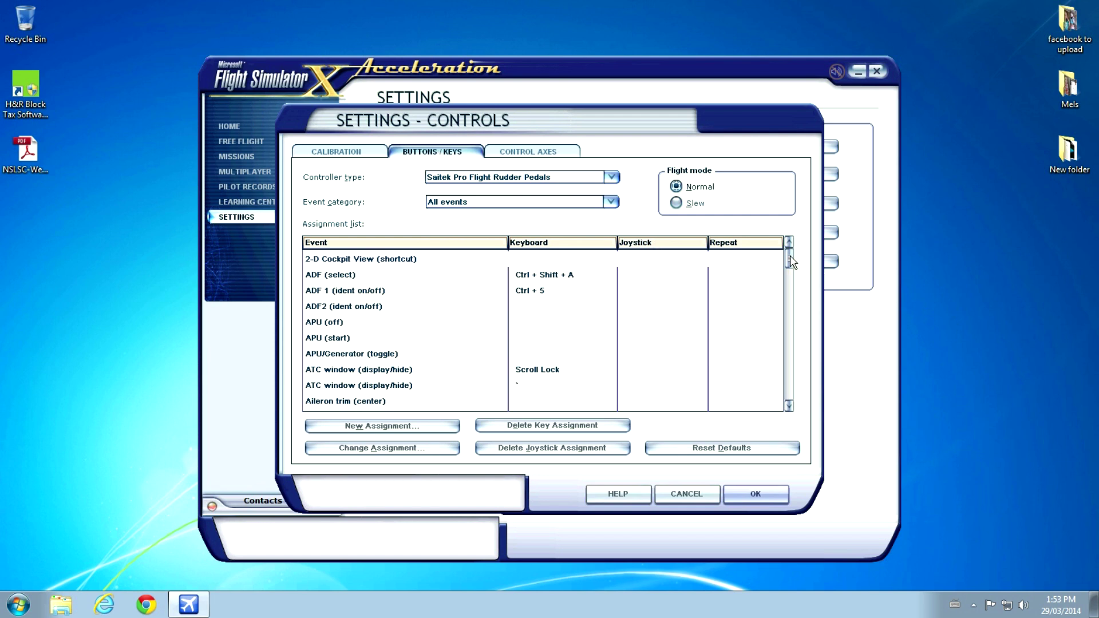
pyautogui.moveTo(790, 256); pyautogui.dragTo(790, 287)
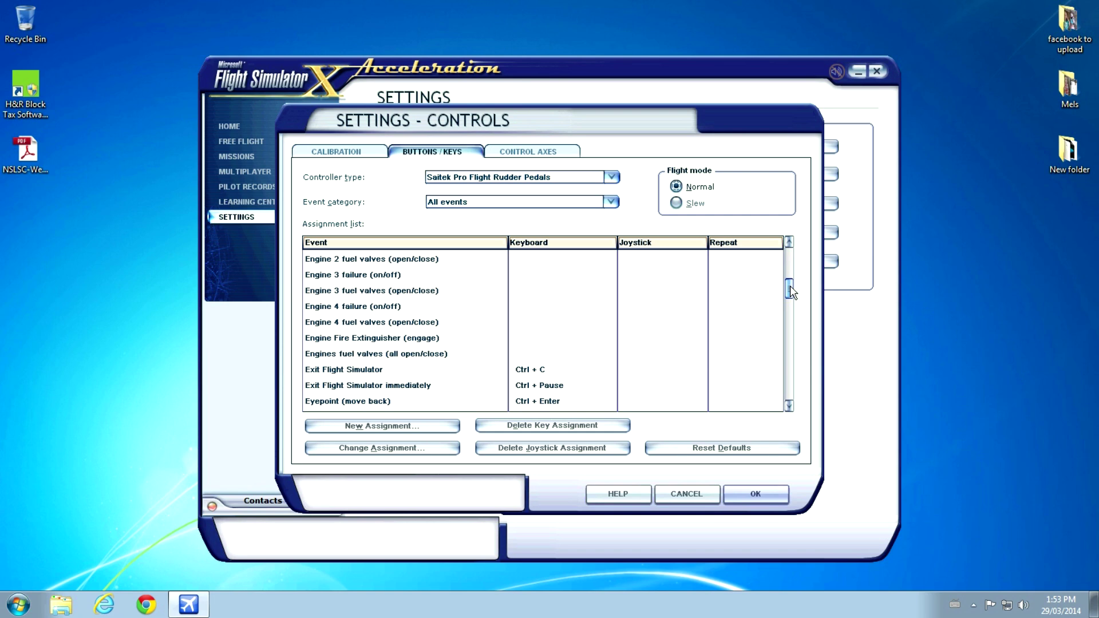
# Step: Show the Engines event category for the CH Throttle Quadrant USB controller
pyautogui.click(562, 178)
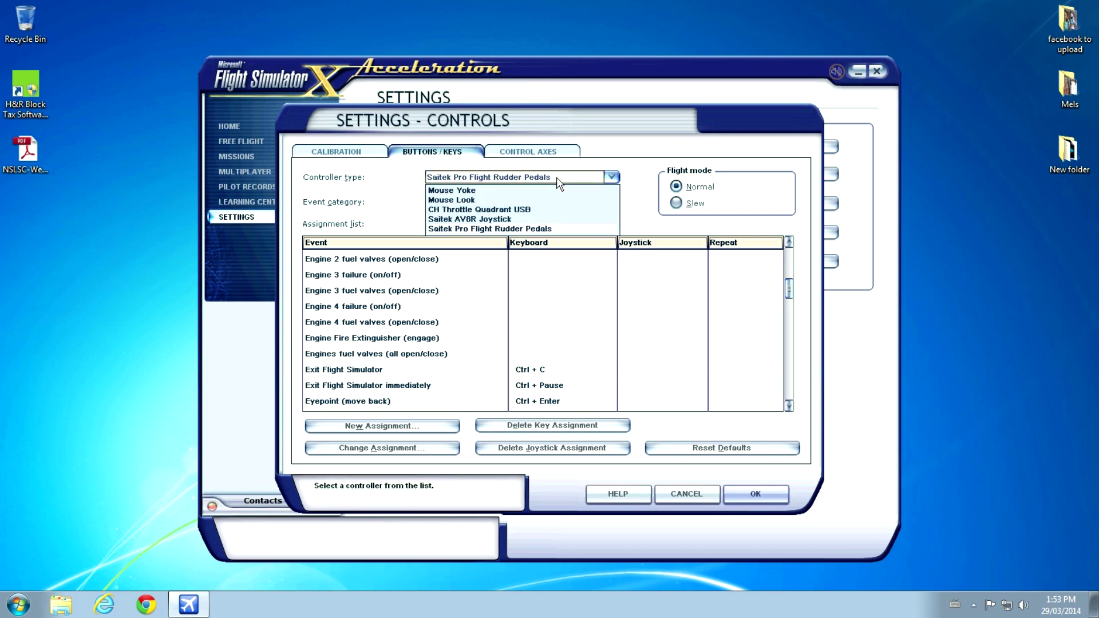
pyautogui.click(534, 209)
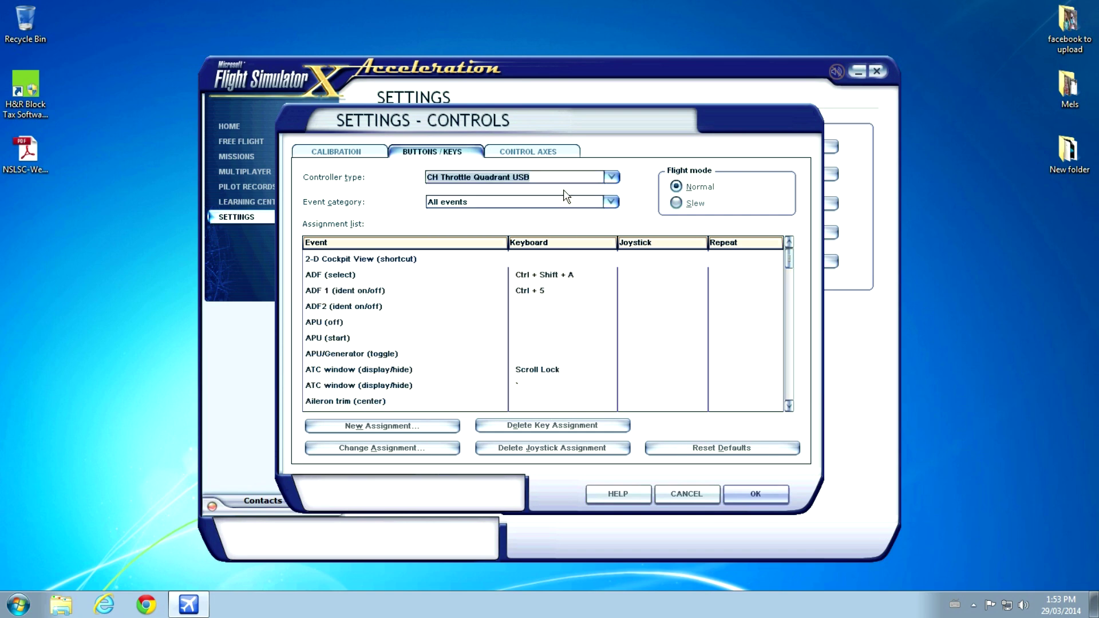
pyautogui.click(610, 205)
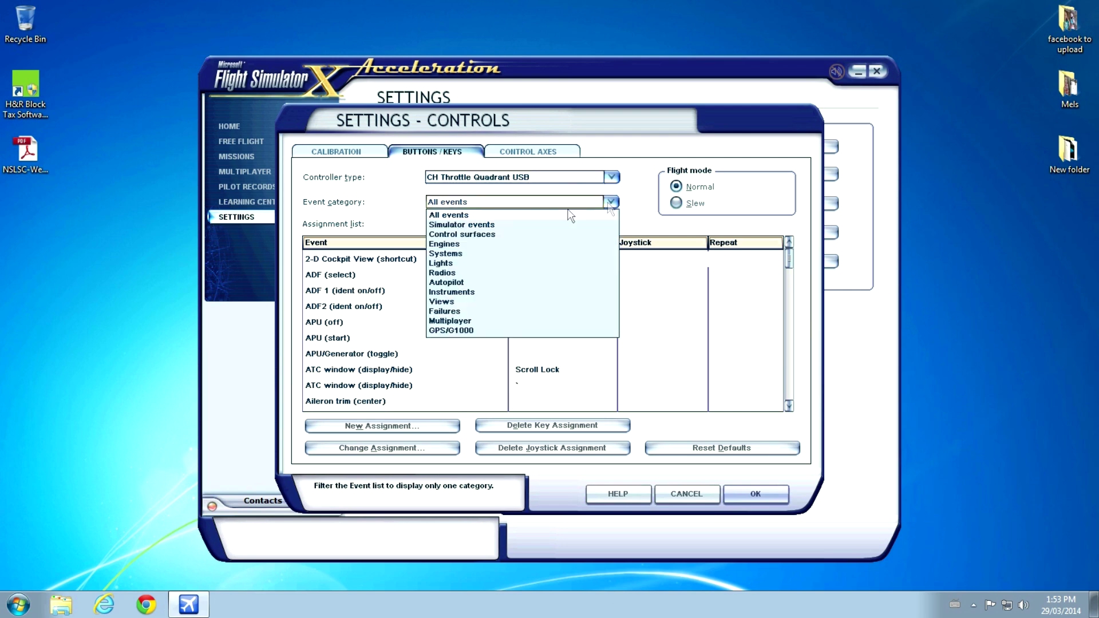
pyautogui.click(446, 245)
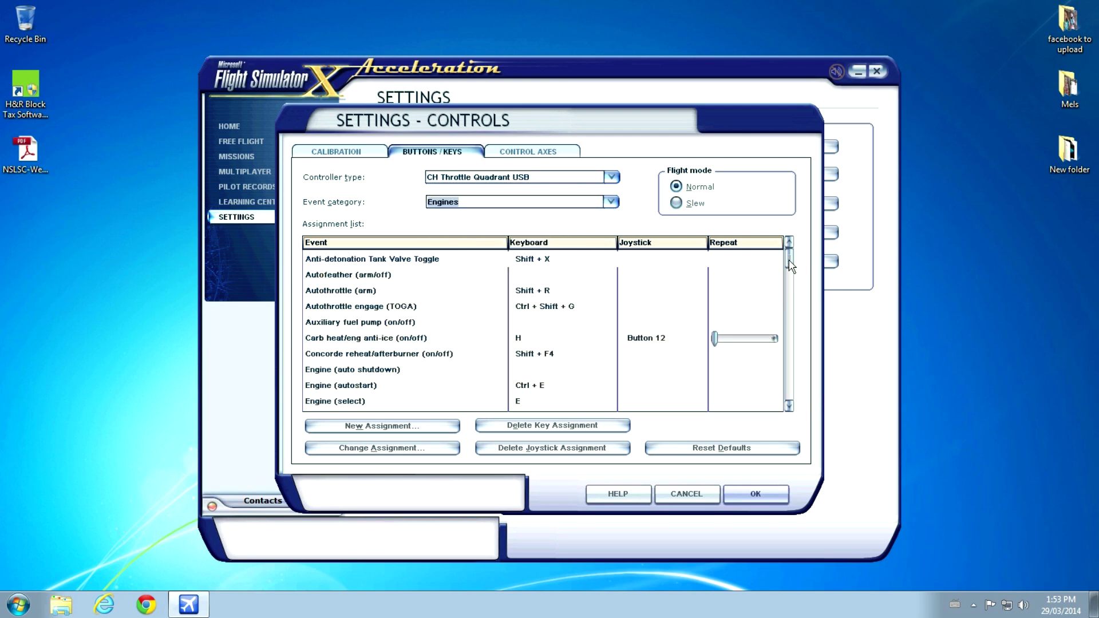
# Step: Check the Mixture lean and Propeller decrease RPM events, incremental and quick
pyautogui.moveTo(791, 265); pyautogui.dragTo(799, 337)
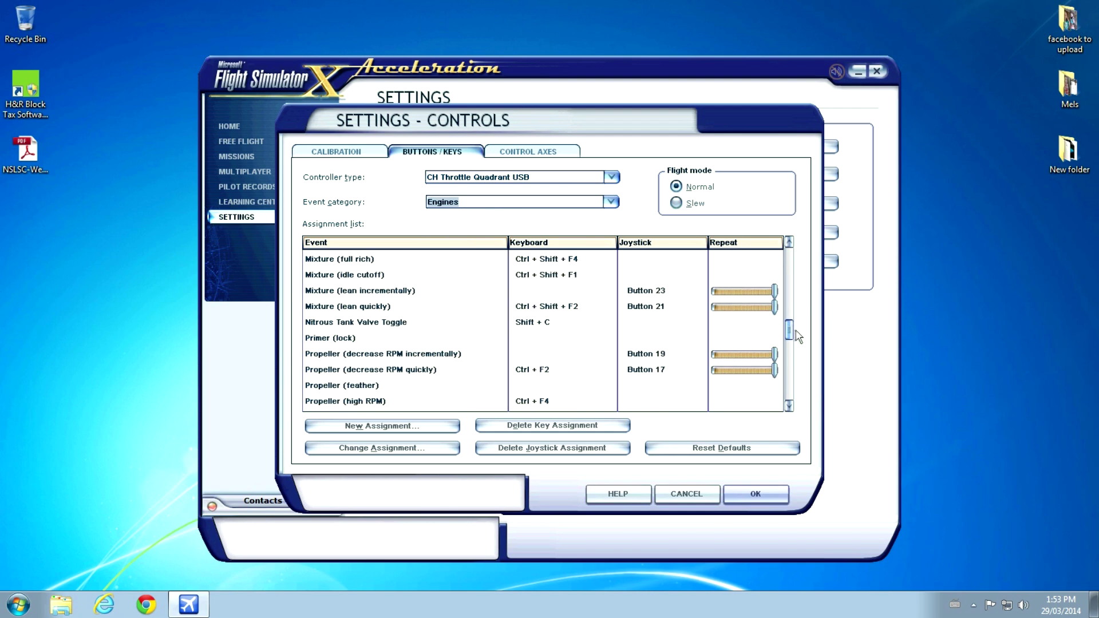
pyautogui.click(369, 292)
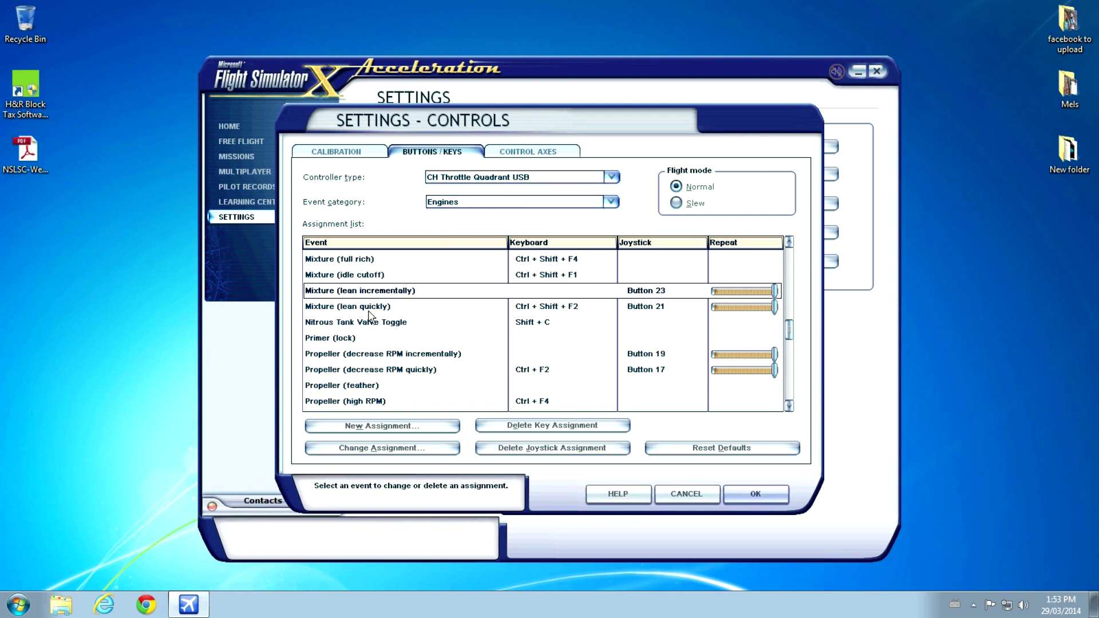
pyautogui.click(374, 309)
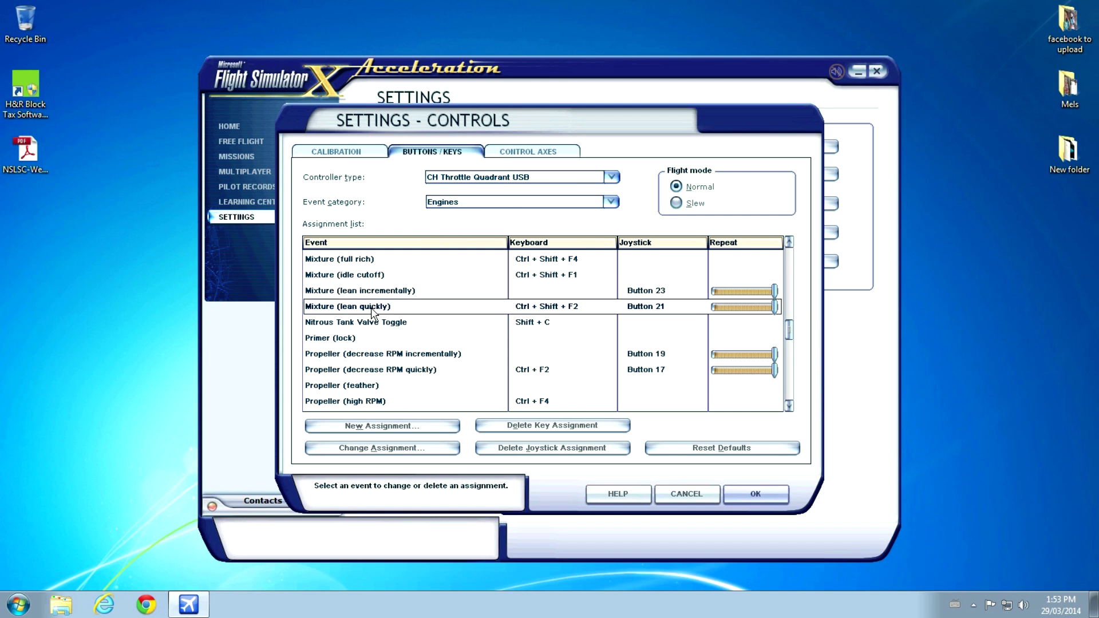
pyautogui.click(381, 356)
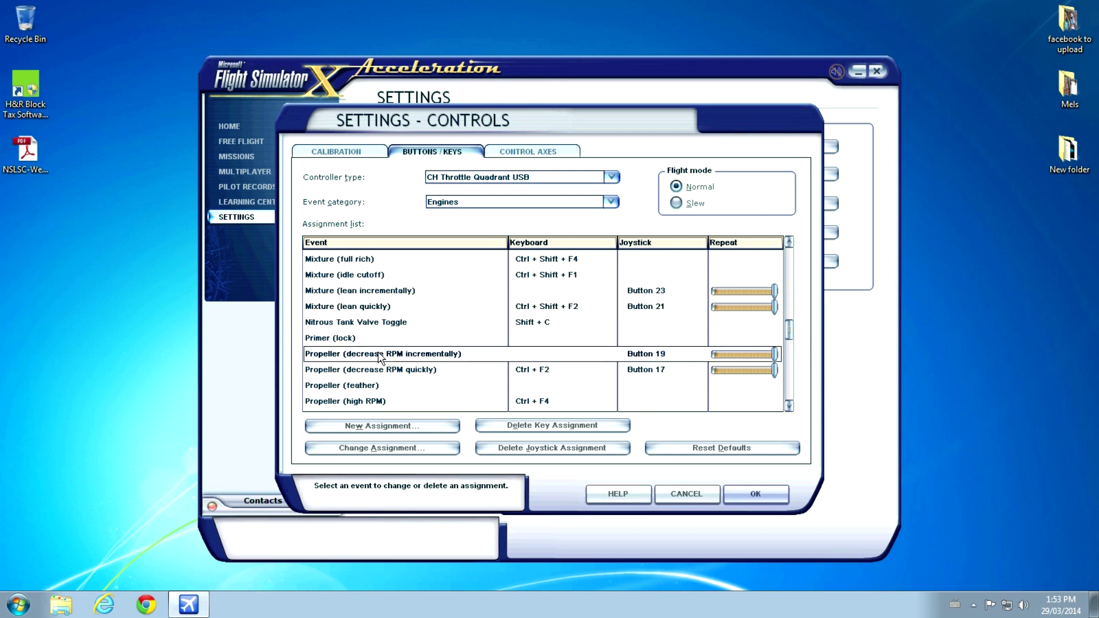
pyautogui.click(402, 372)
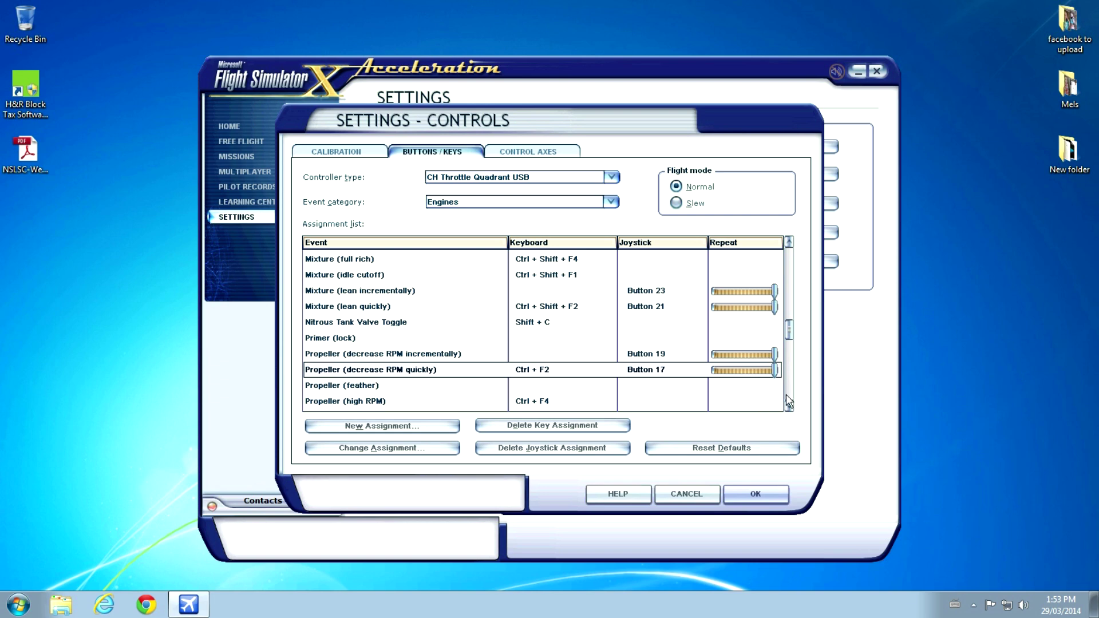
# Step: Scroll further down the Engines assignment list
pyautogui.scroll(-3, 790, 407)
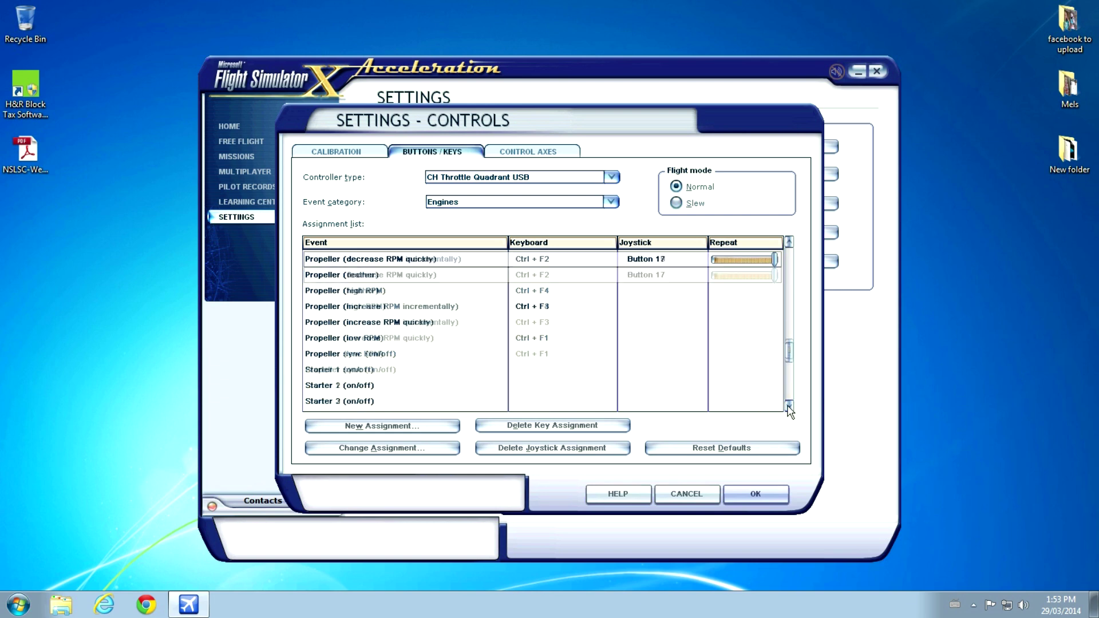
pyautogui.scroll(-4, 790, 407)
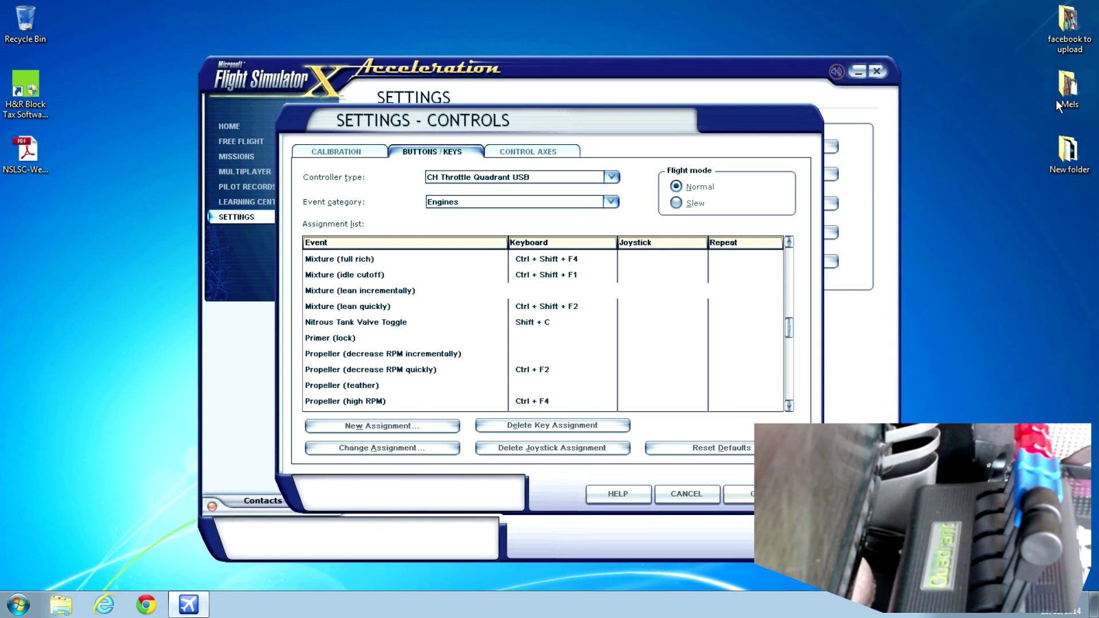
# Step: Map Button 23 to Mixture (lean incrementally) at maximum repeat, and Button 21 to Mixture (lean quickly)
pyautogui.click(393, 292)
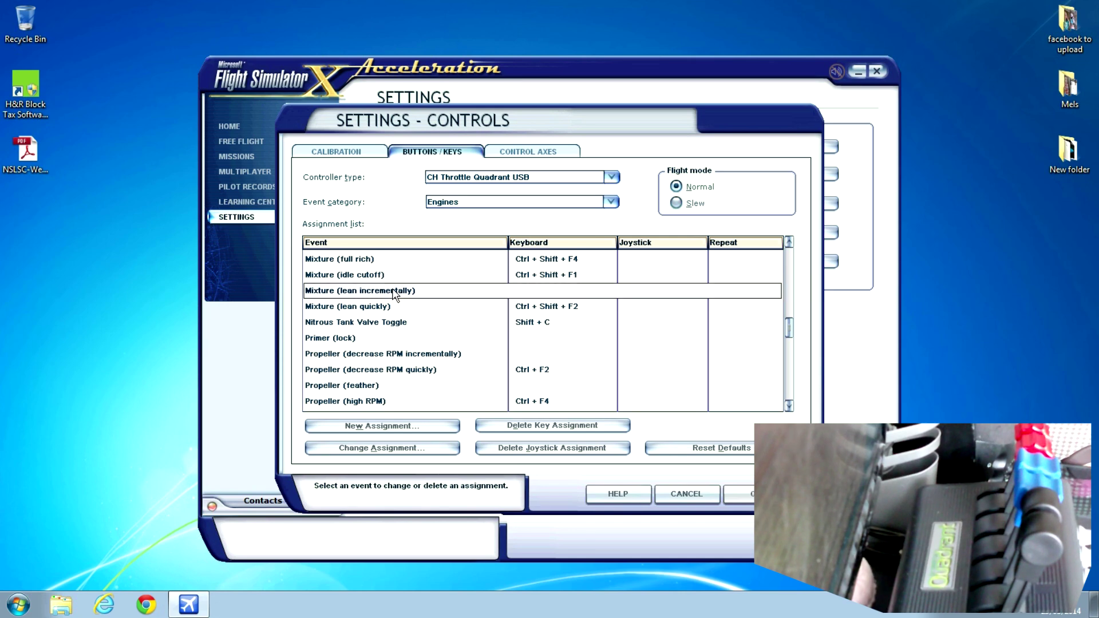
pyautogui.doubleClick(424, 295)
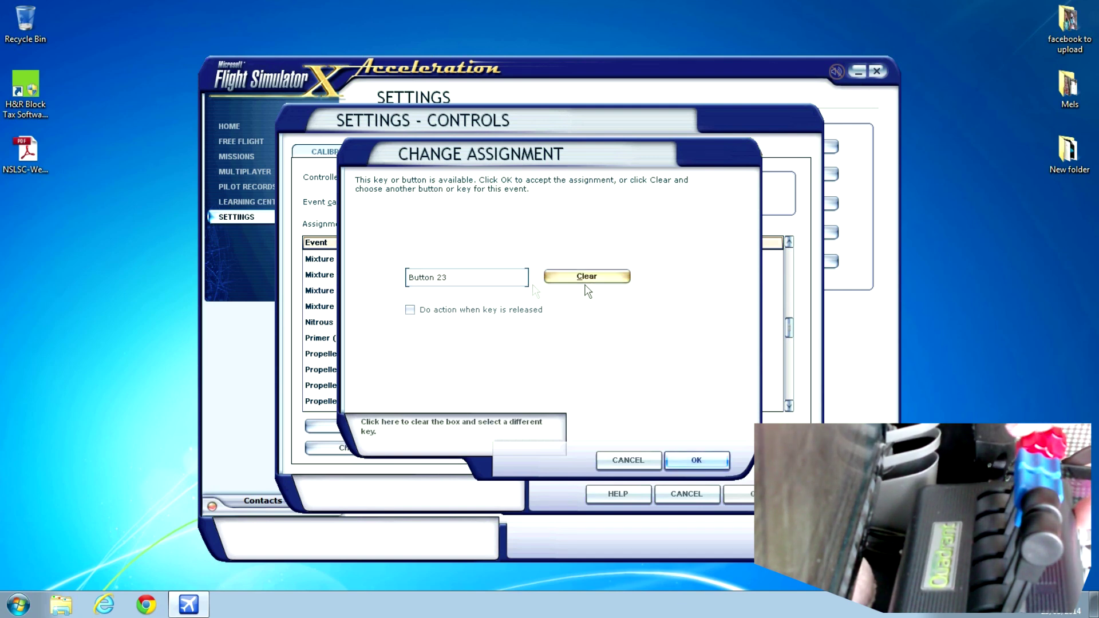
pyautogui.click(708, 467)
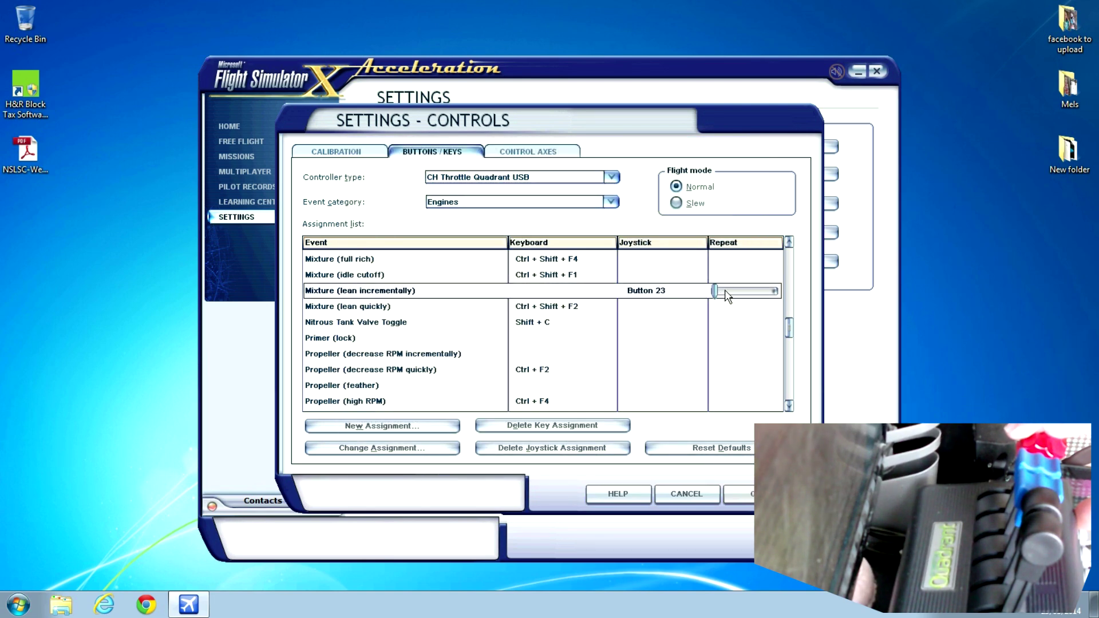
pyautogui.moveTo(726, 295); pyautogui.dragTo(793, 290)
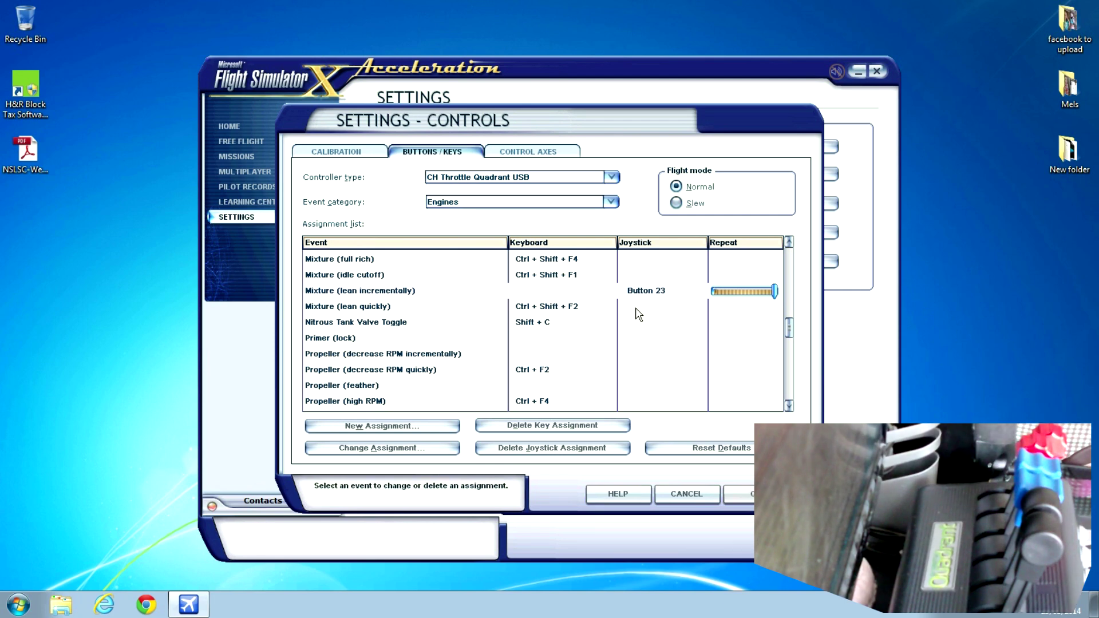
pyautogui.doubleClick(655, 307)
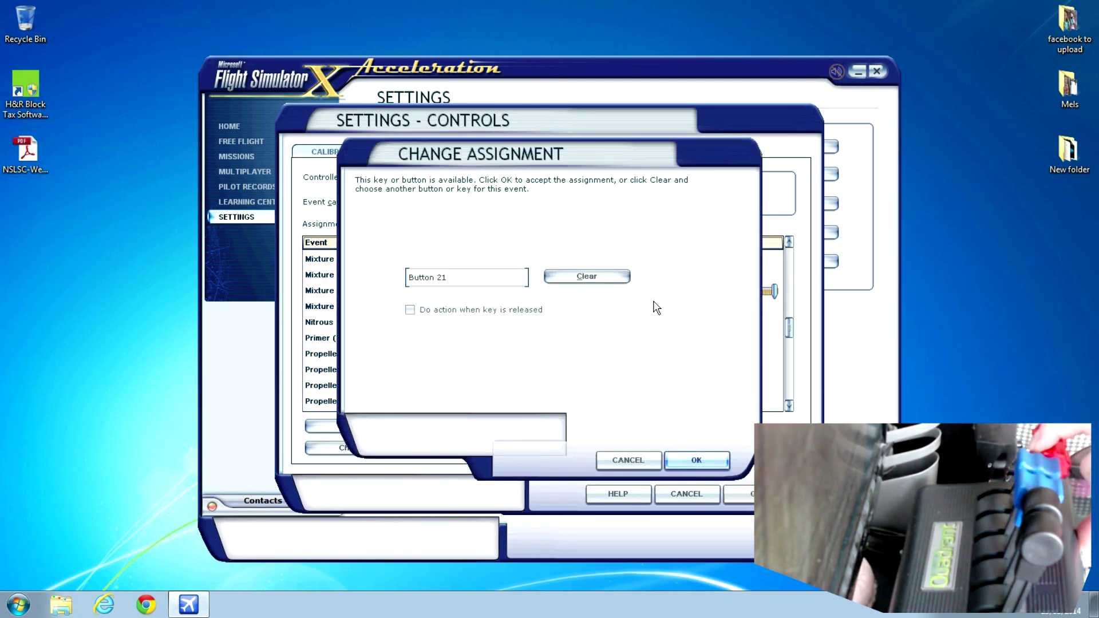
pyautogui.click(708, 461)
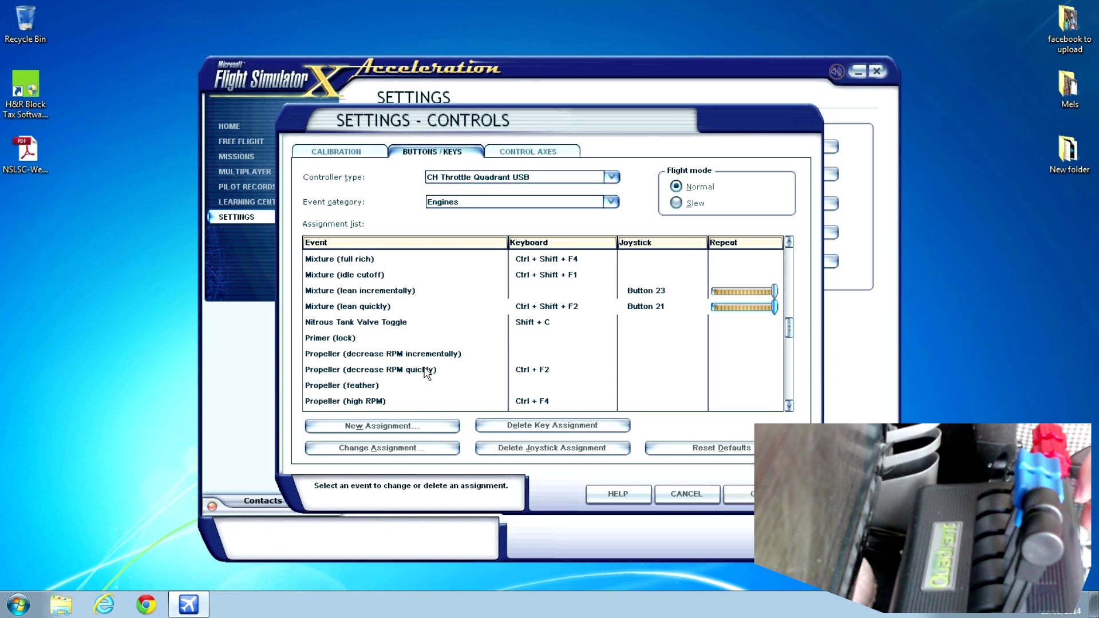
# Step: Map Buttons 19 and 17 to Propeller decrease RPM incrementally and quickly, both at maximum repeat
pyautogui.click(440, 354)
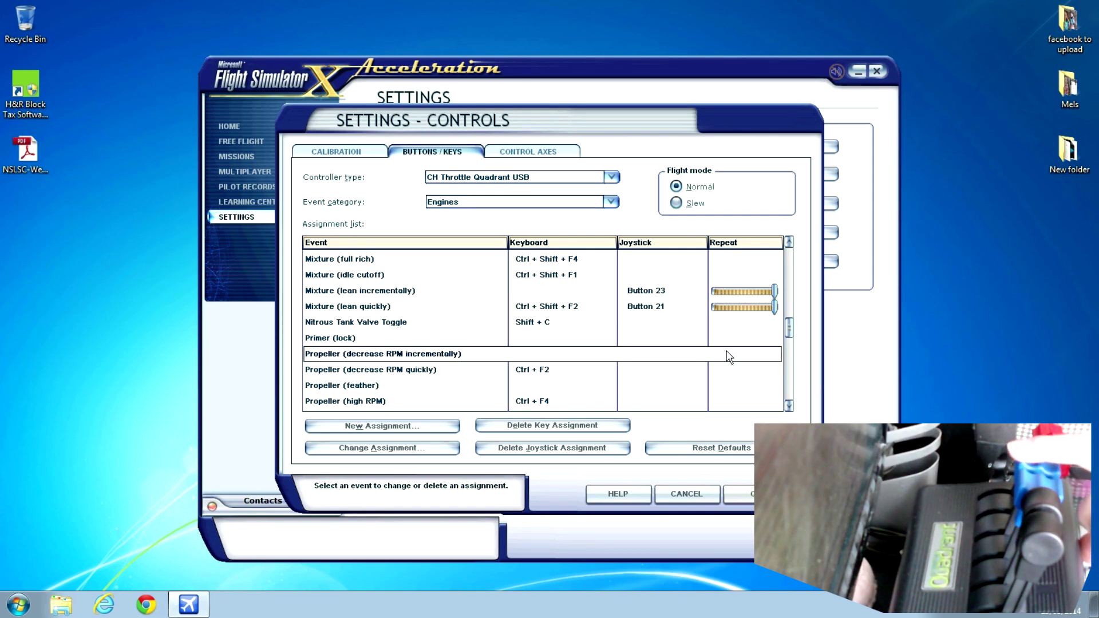
pyautogui.doubleClick(691, 359)
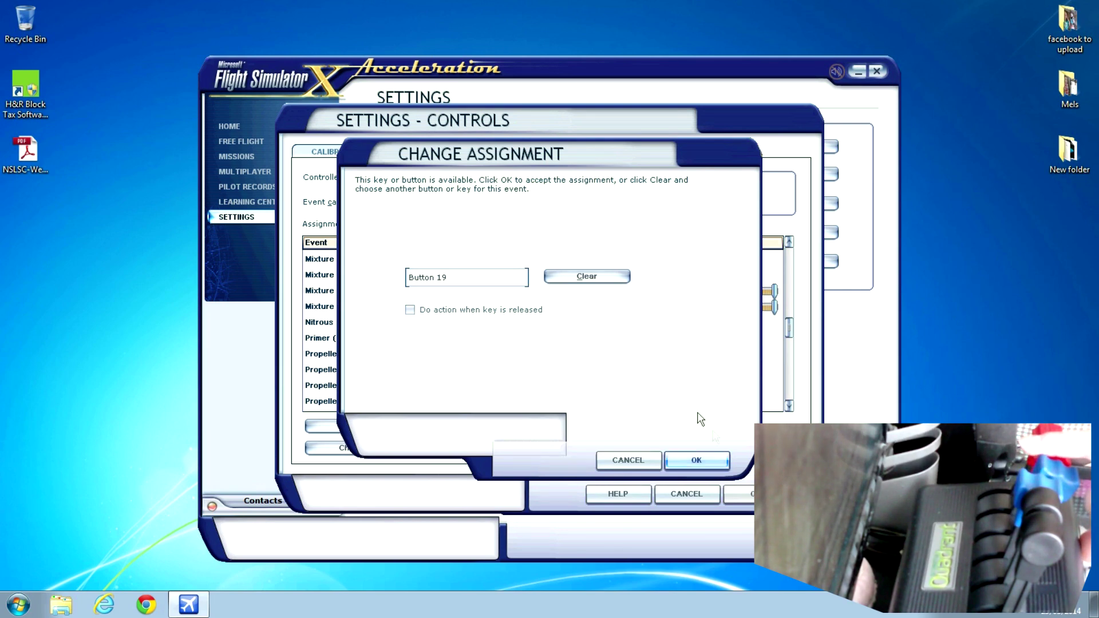
pyautogui.click(704, 460)
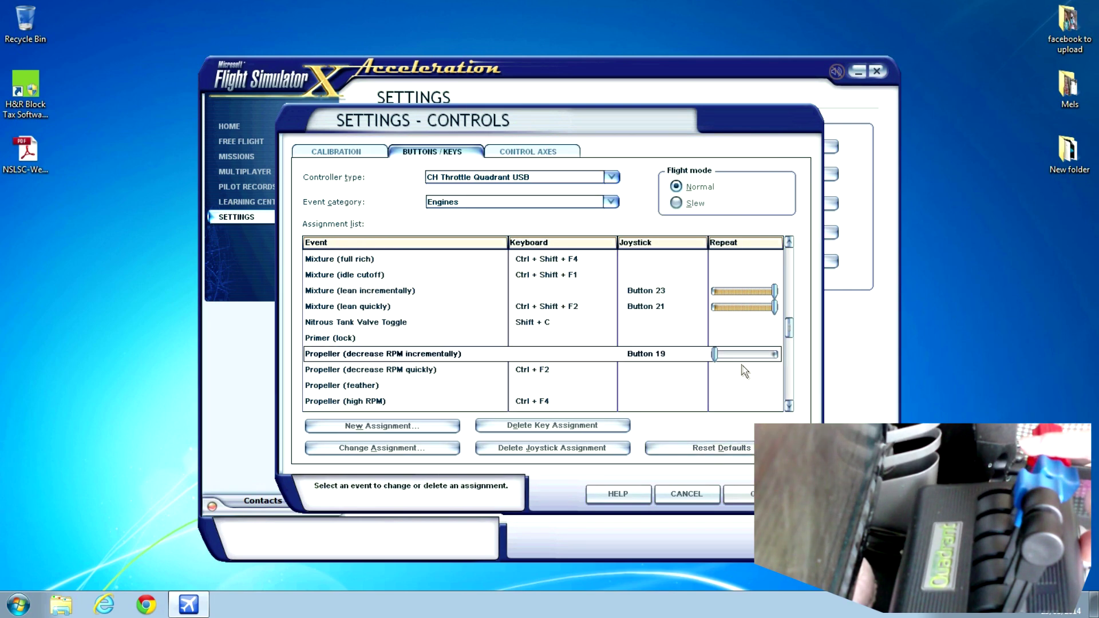
pyautogui.moveTo(717, 355); pyautogui.dragTo(813, 366)
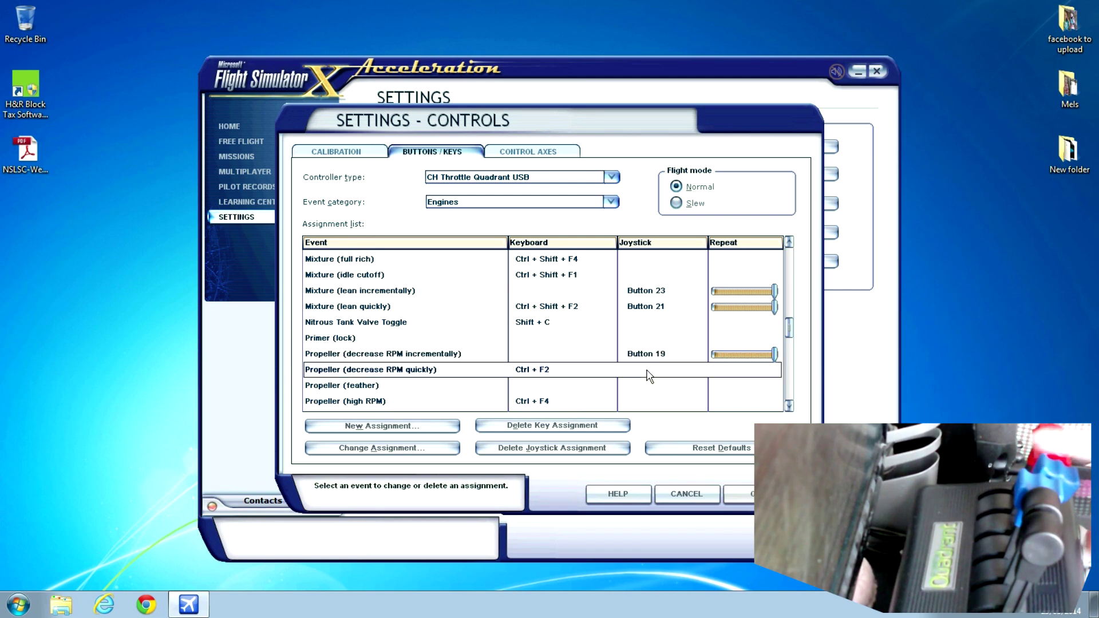
pyautogui.doubleClick(636, 372)
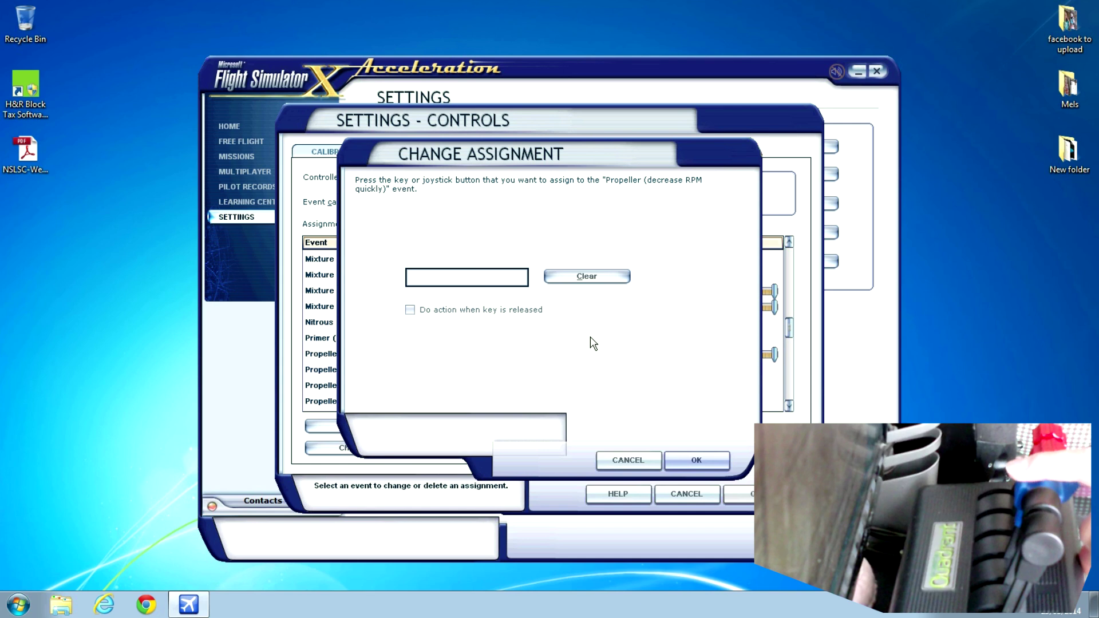
pyautogui.click(698, 461)
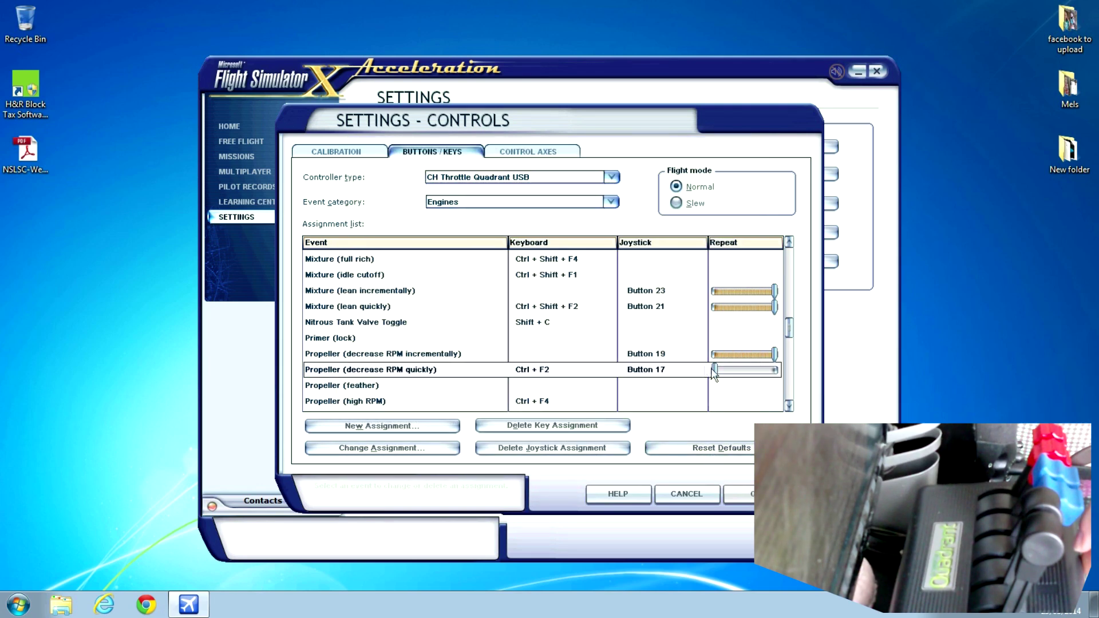
pyautogui.moveTo(714, 371); pyautogui.dragTo(811, 385)
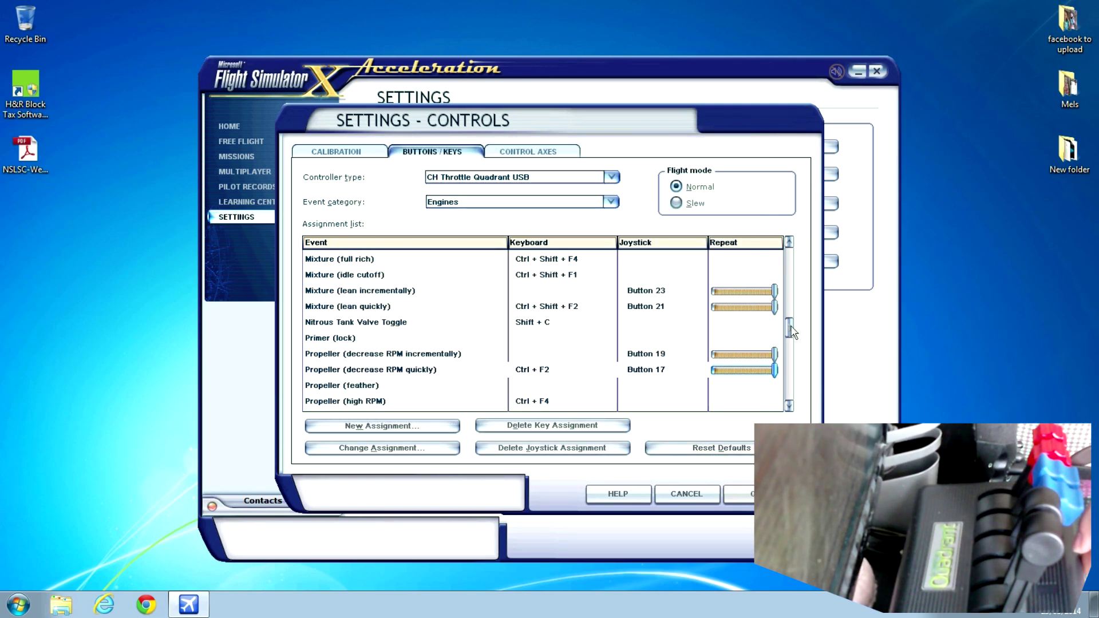
pyautogui.moveTo(788, 325); pyautogui.dragTo(795, 377)
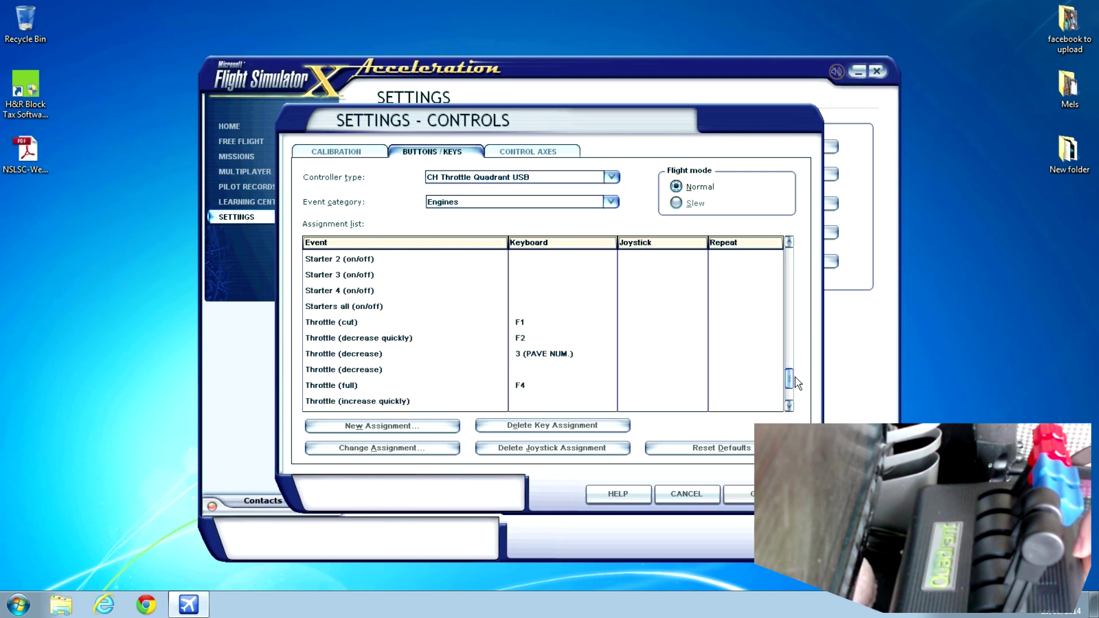
# Step: Map Button 13 and Button 15 to the two Throttle (decrease) events
pyautogui.click(341, 353)
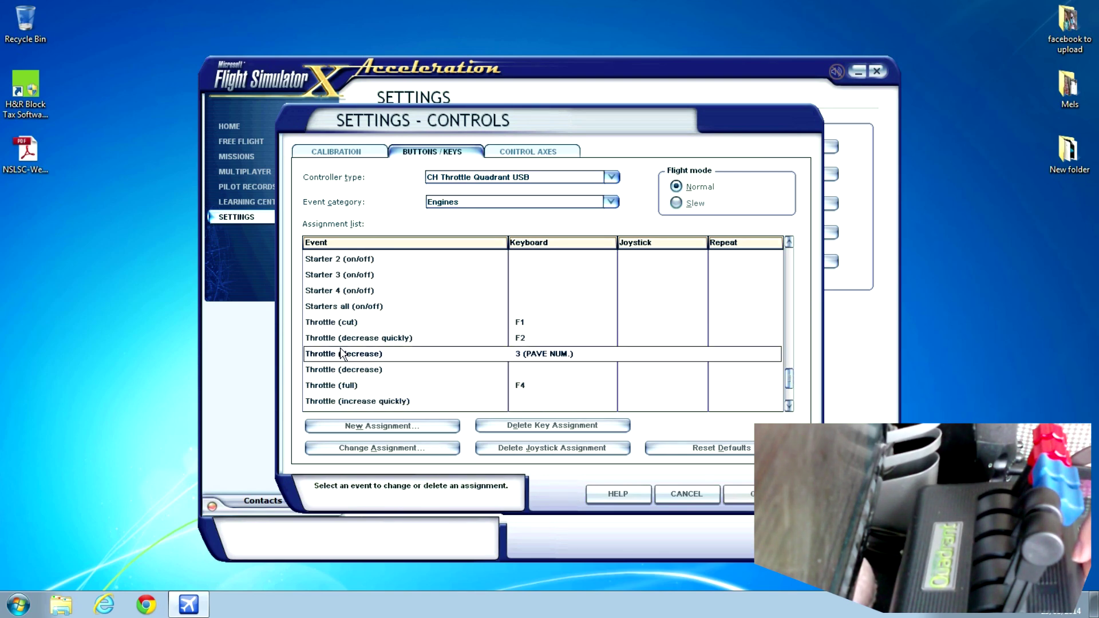
pyautogui.doubleClick(631, 356)
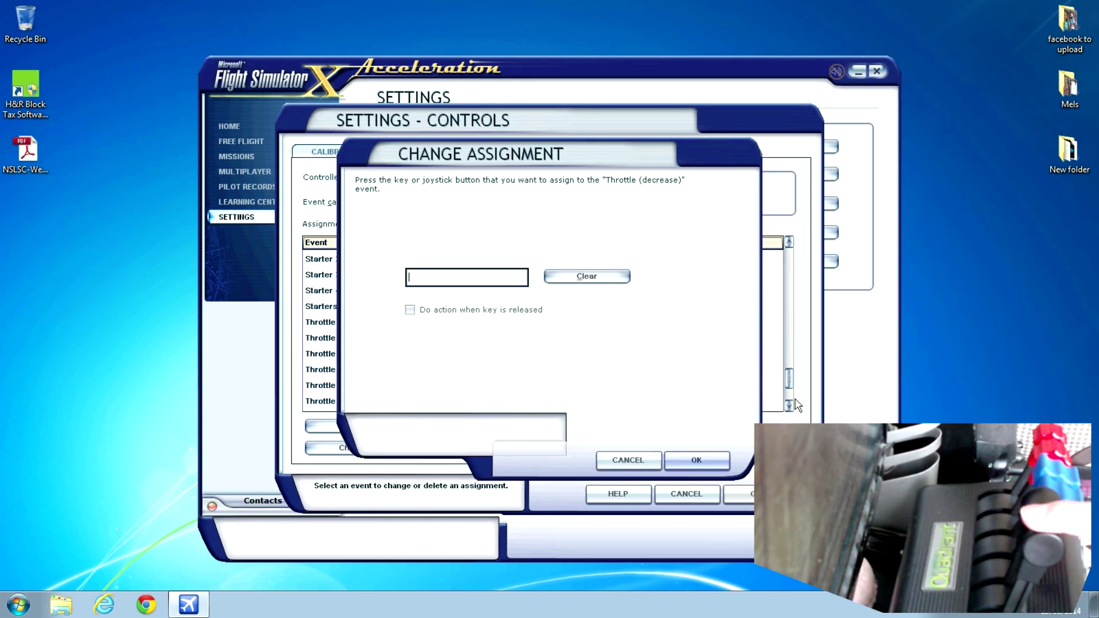
pyautogui.click(710, 461)
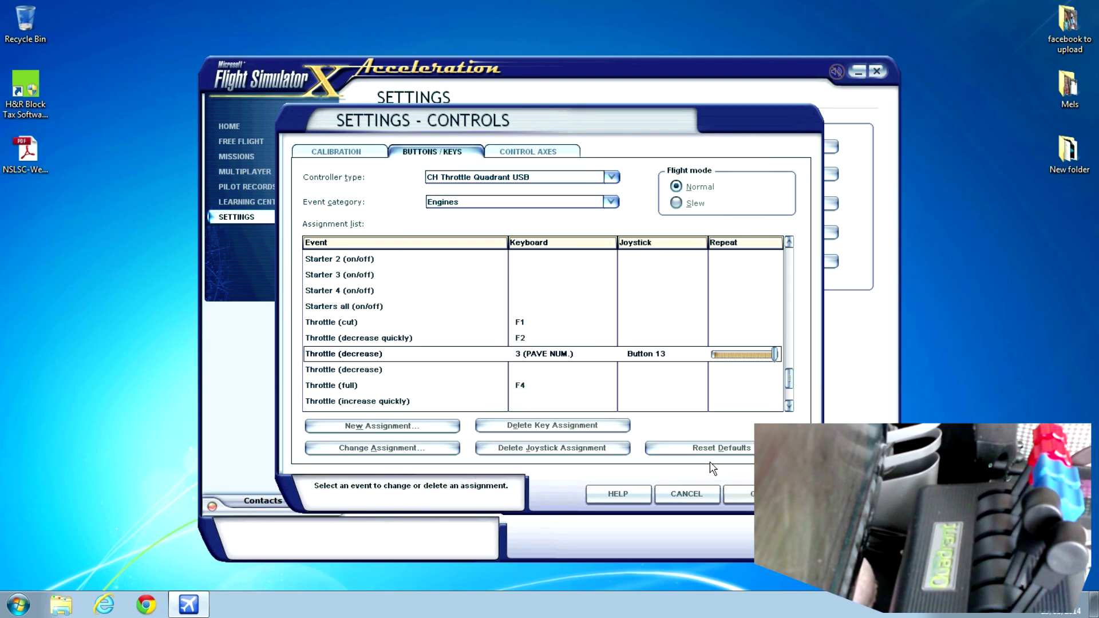
pyautogui.doubleClick(411, 371)
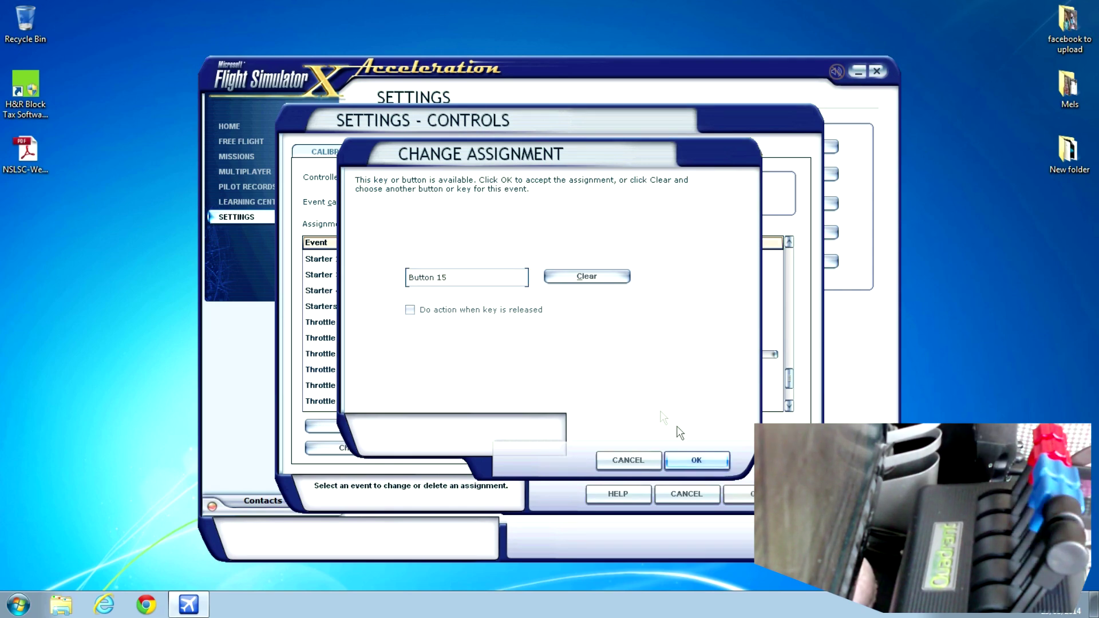
pyautogui.click(697, 460)
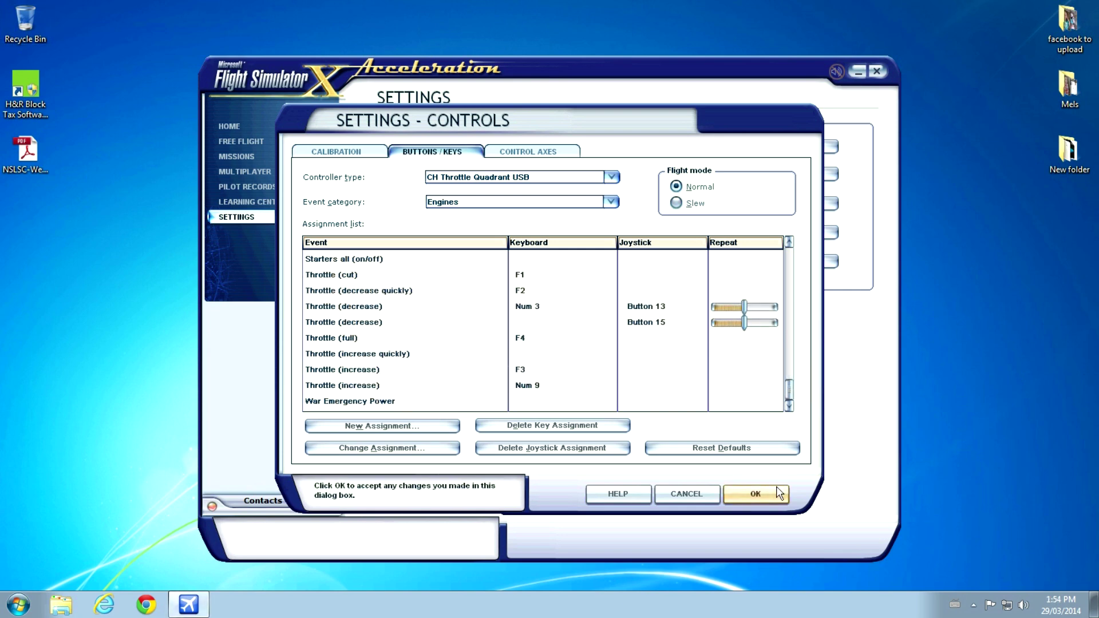
# Step: Save the quadrant button assignments and close the Controls settings
pyautogui.click(780, 493)
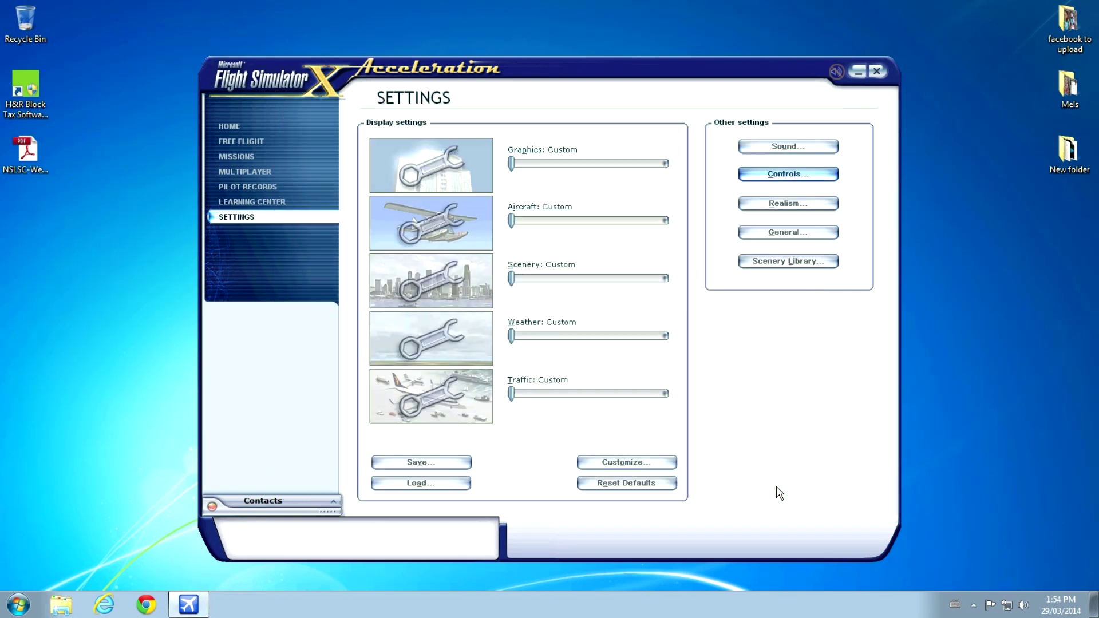